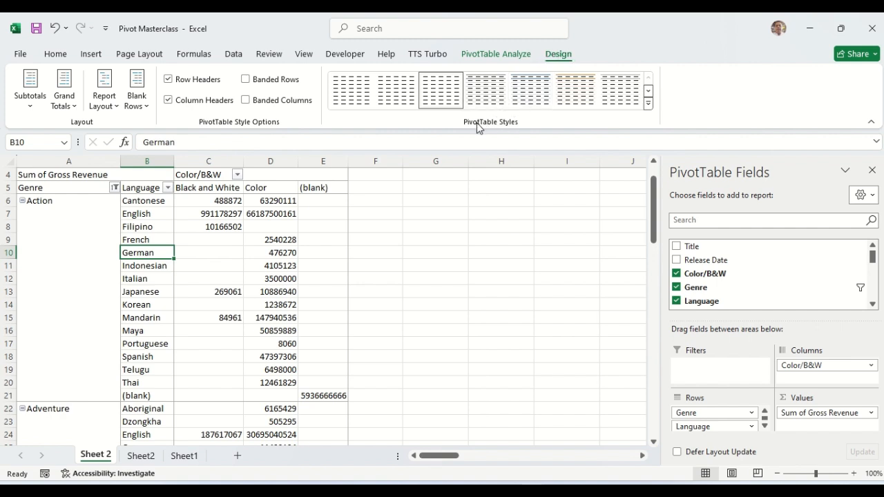
Apply the light PivotTable style with blue gridlines around all cells to the gross revenue PivotTable.
left_click(648, 101)
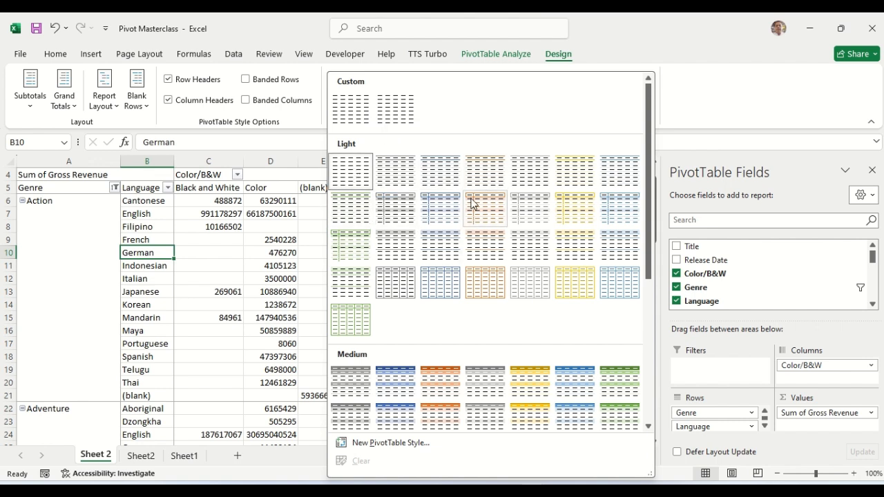
left_click(648, 428)
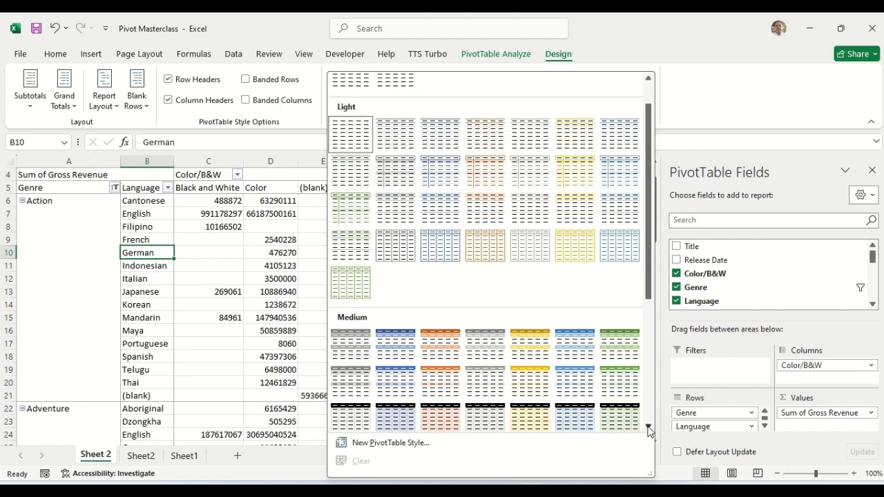
left_click(442, 247)
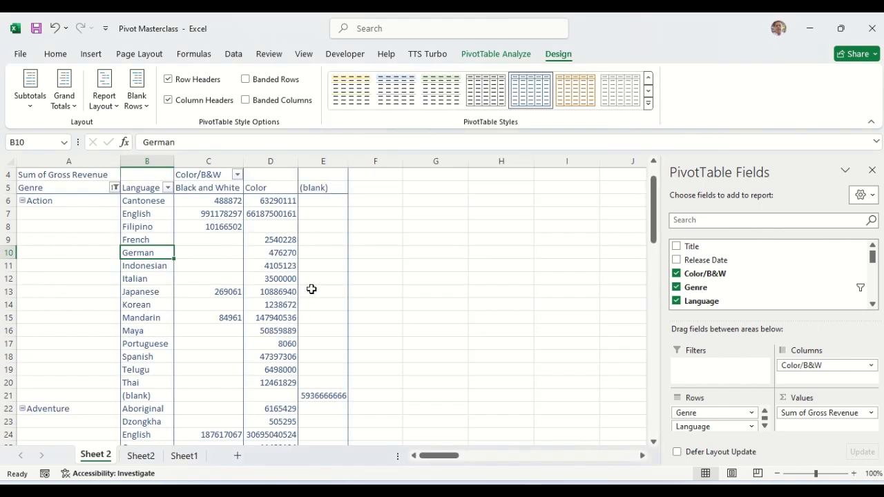
Switch the PivotTable to the medium blue style with a solid blue header in the first Medium row.
left_click(649, 103)
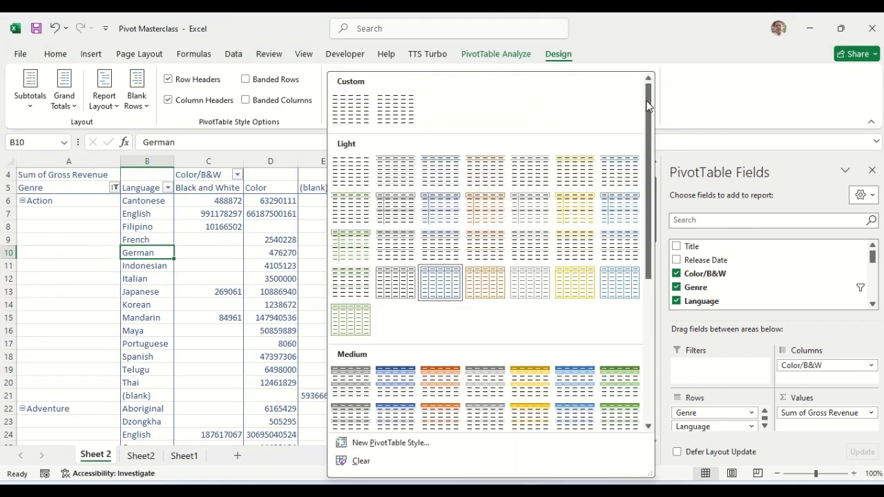
left_click(650, 313)
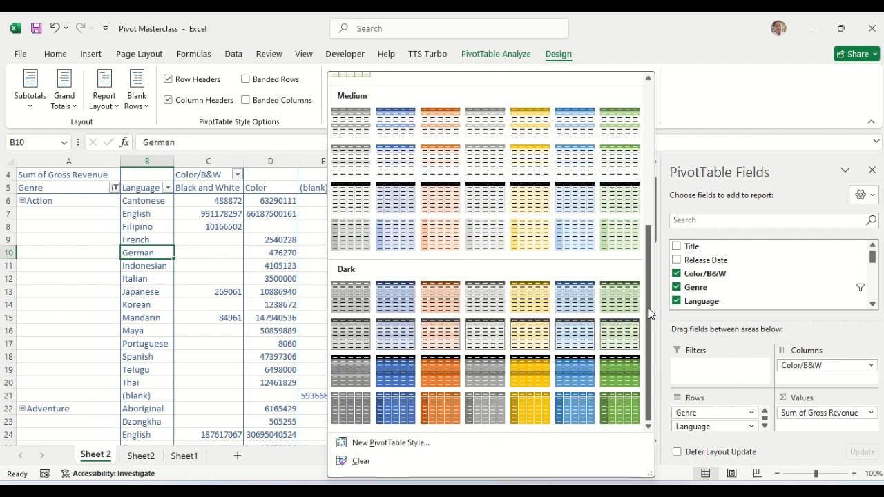
left_click(399, 121)
Apply the dark gold PivotTable style with a black header row.
left_click(649, 104)
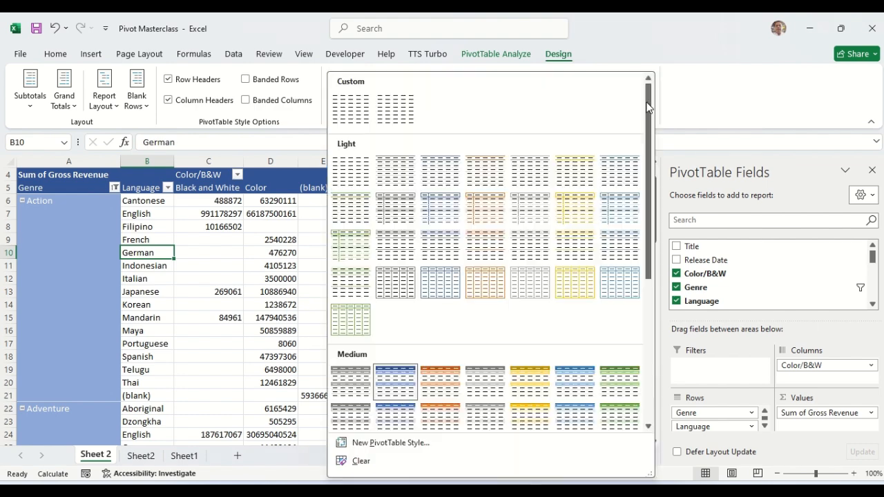
left_click(648, 429)
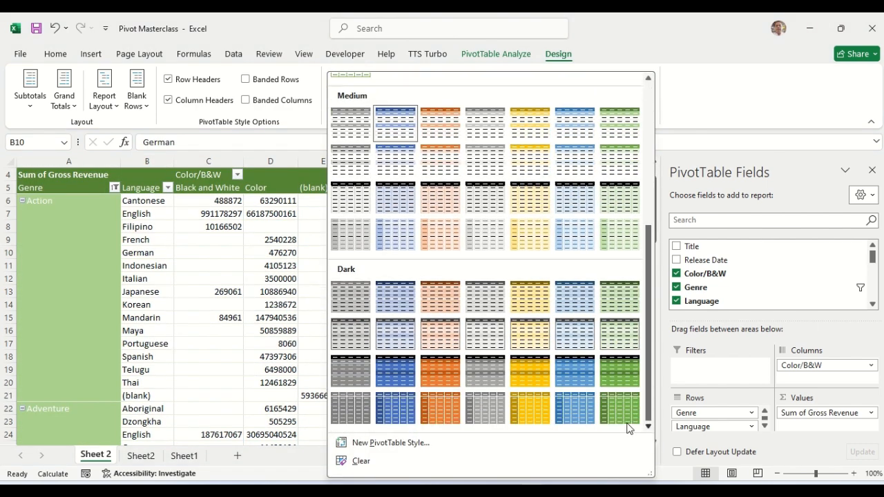
left_click(529, 371)
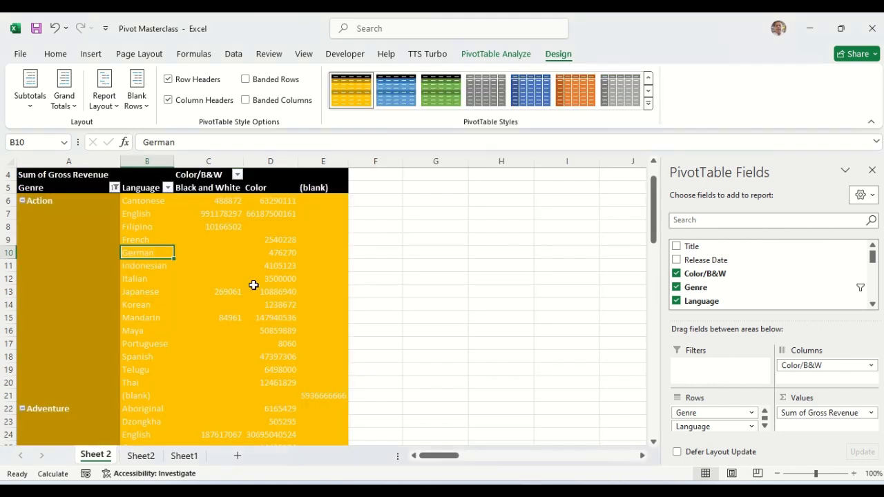
Create a new custom PivotTable style, reviewing the Whole Table font, border and fill options and keeping the defaults.
left_click(648, 102)
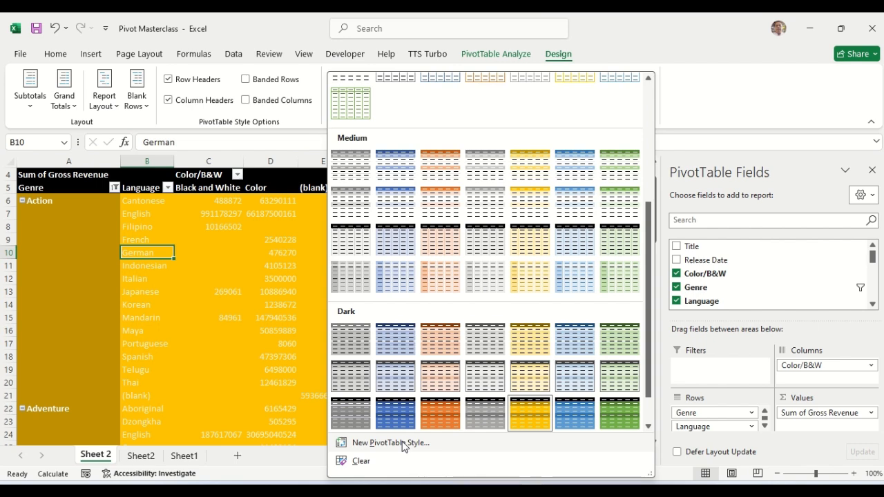
left_click(378, 445)
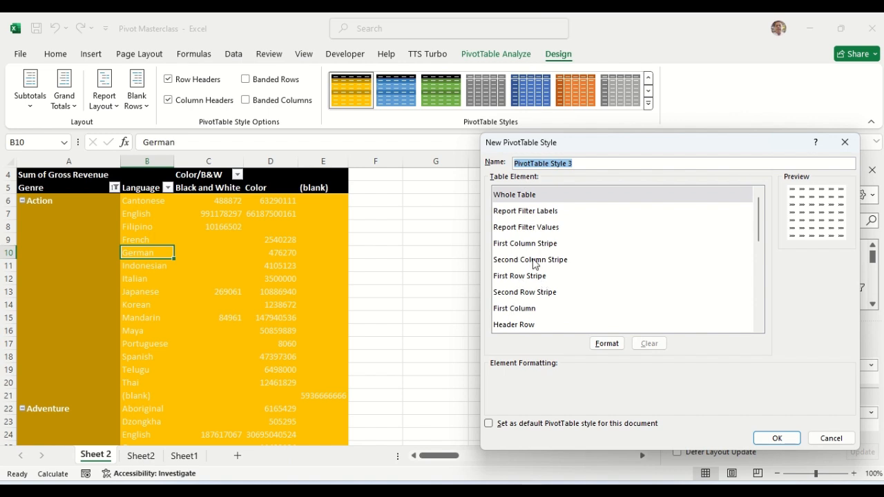
left_click(606, 344)
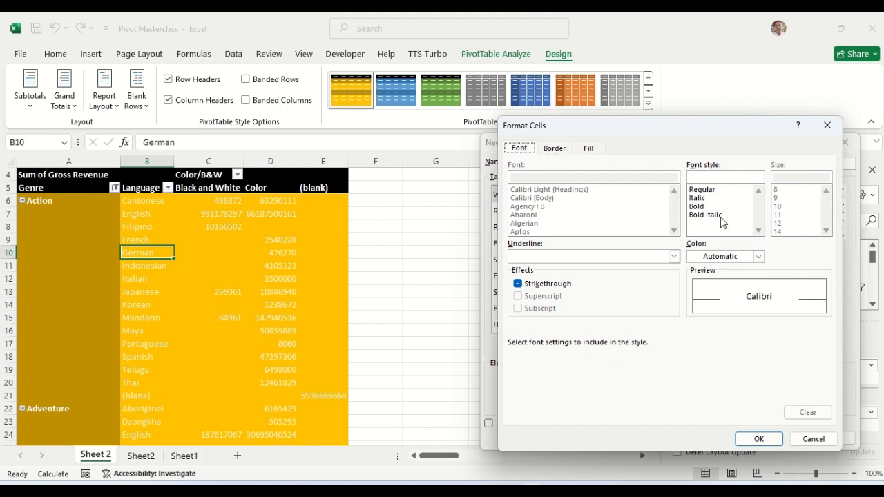
left_click(558, 151)
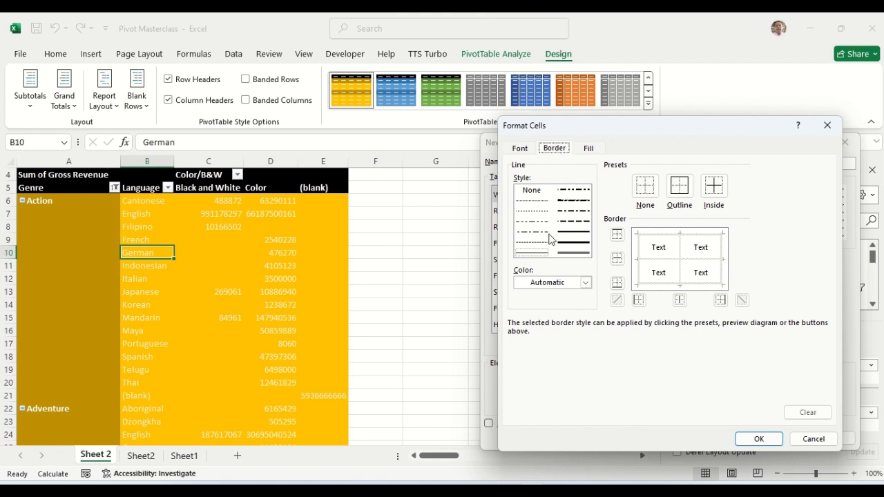
left_click(588, 147)
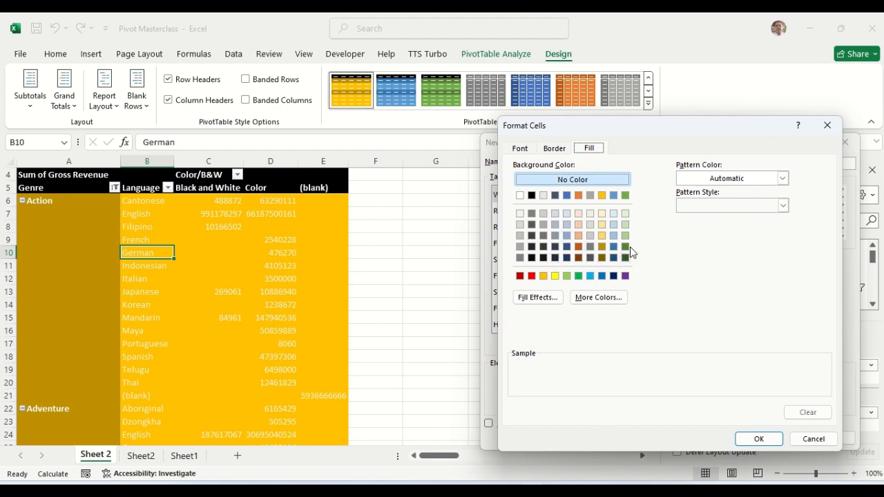
left_click(758, 438)
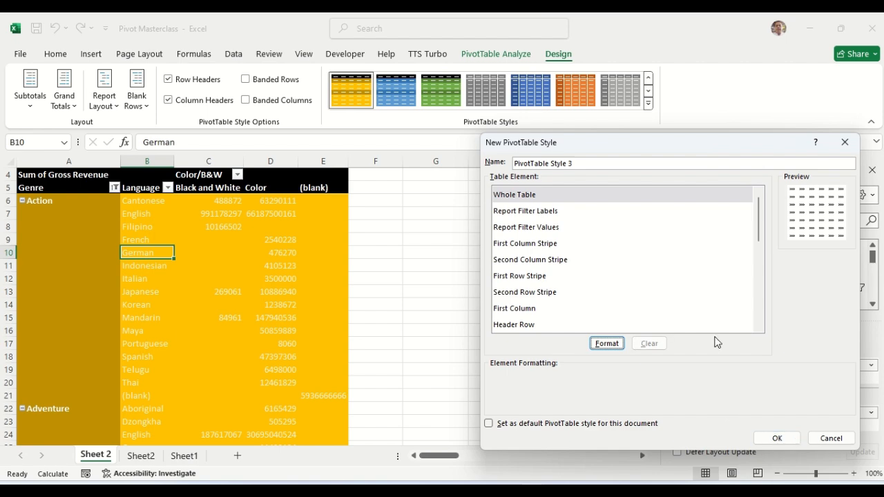
left_click(779, 439)
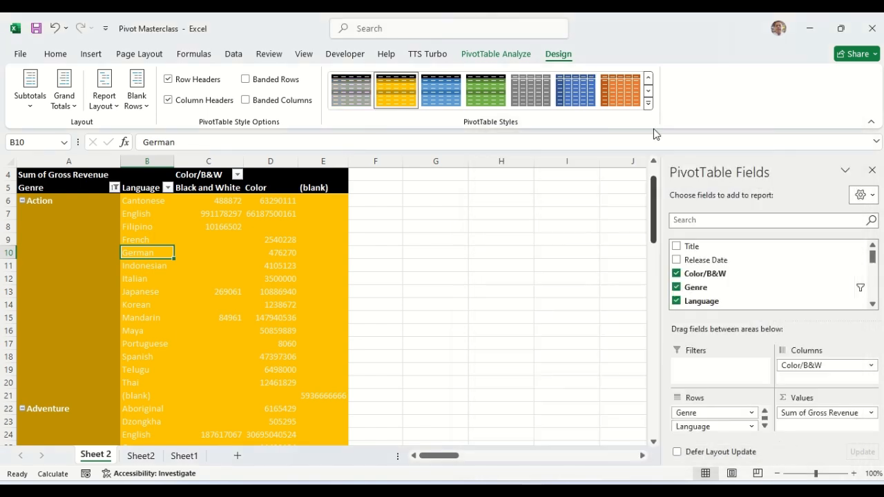
Clear the style applied to the PivotTable.
left_click(648, 103)
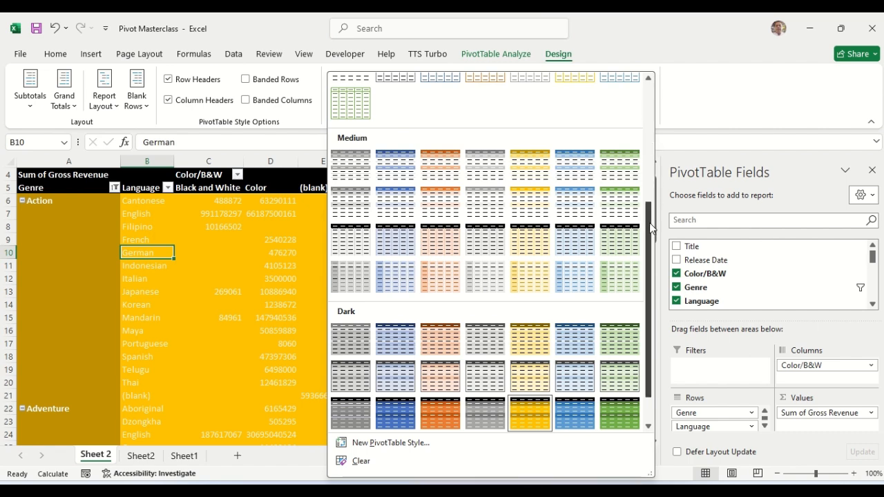
left_click(366, 461)
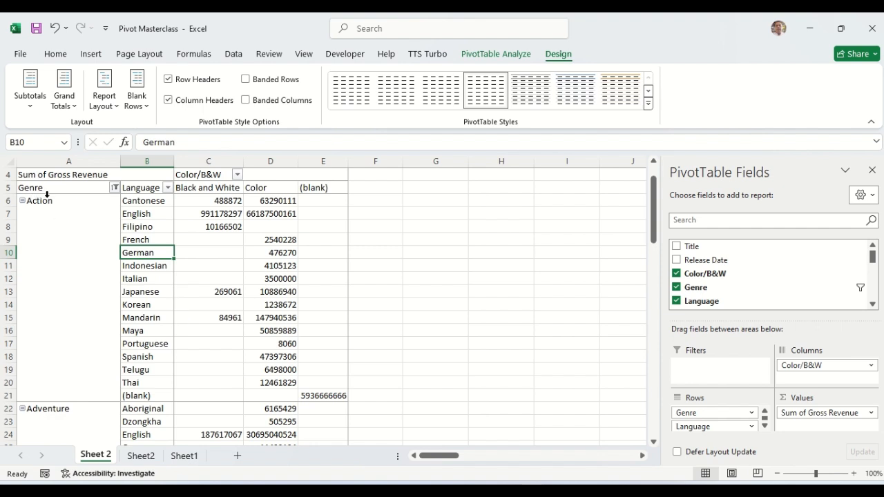
left_click(58, 215)
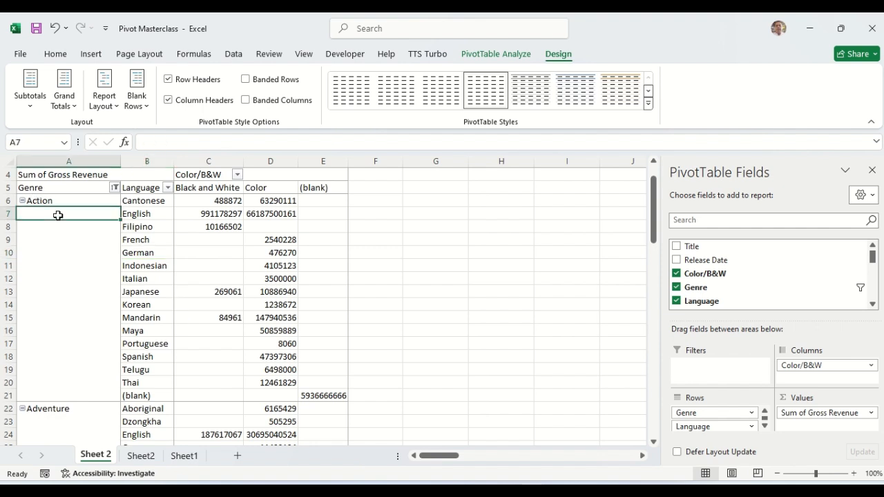
Apply the dark orange PivotTable style with a black header row.
left_click(648, 103)
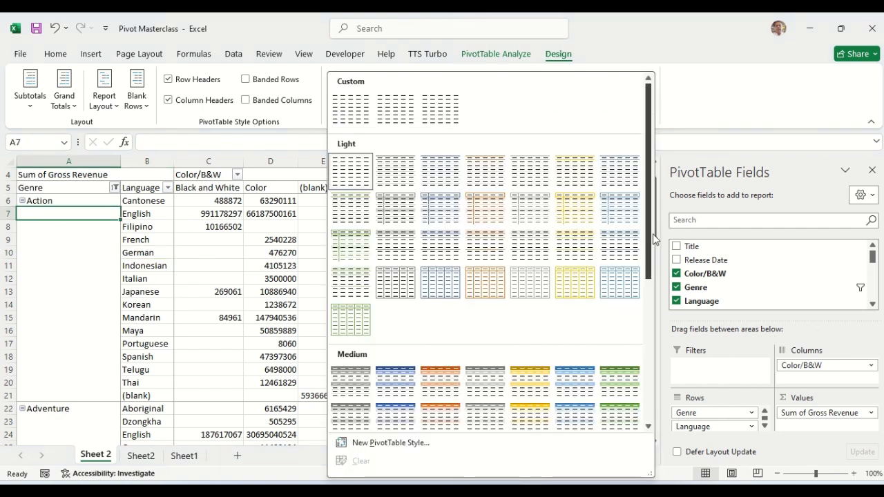
left_click_drag(652, 233, 616, 398)
left_click(446, 372)
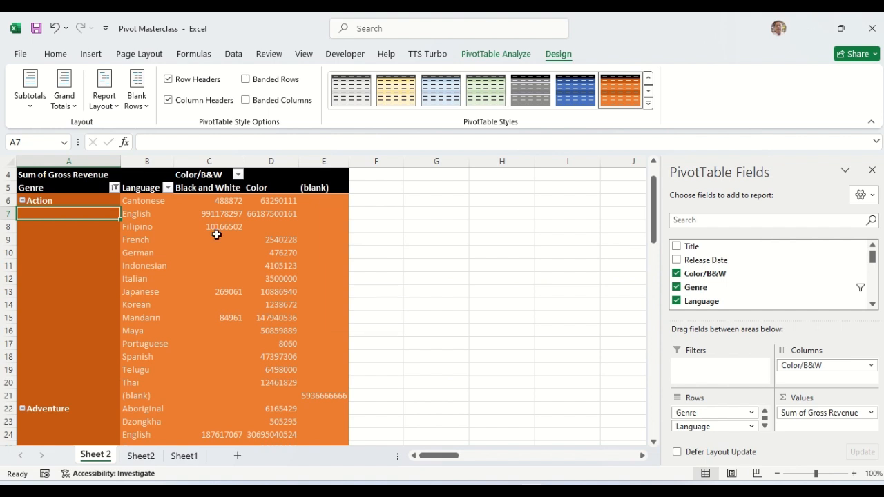
Turn off the Row Headers and Column Headers formatting of the PivotTable.
left_click(146, 231)
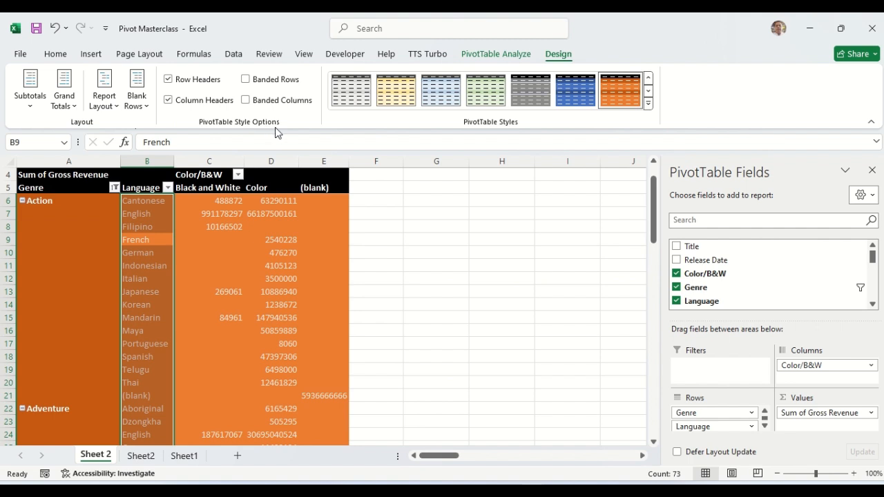
left_click(168, 79)
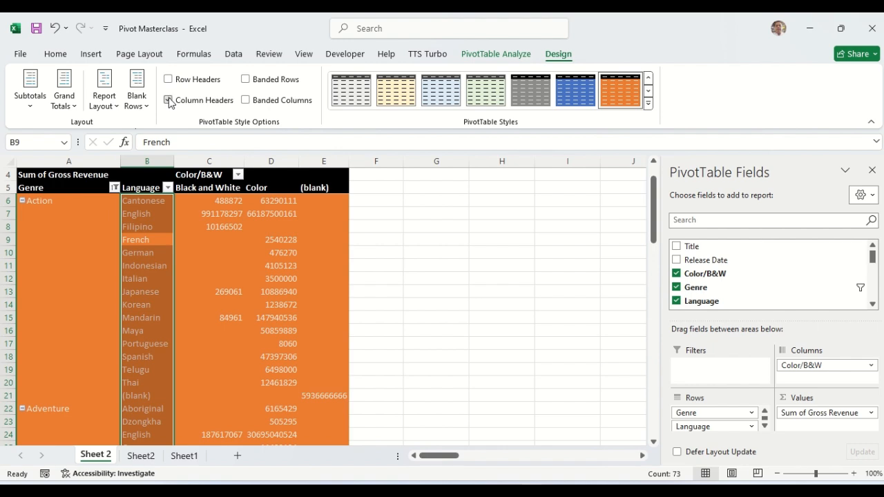
left_click(168, 101)
left_click(417, 206)
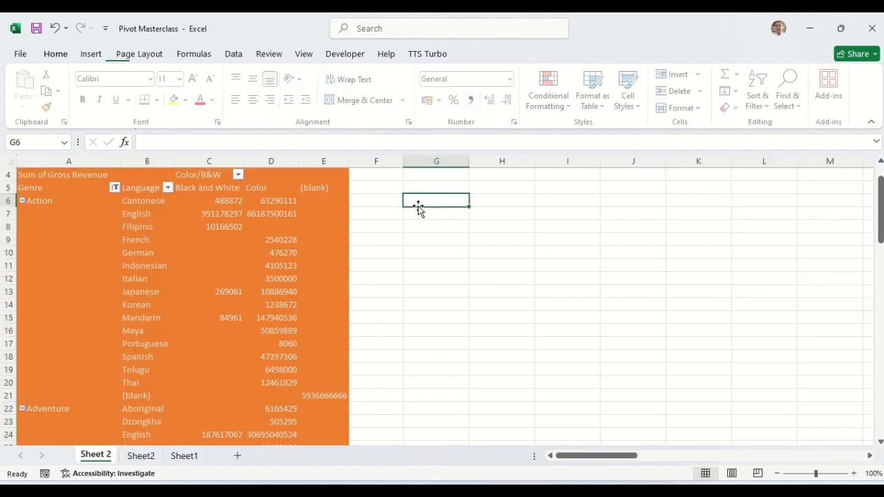
Toggle the Row Headers formatting to compare its effect, leaving both Row Headers and Column Headers turned on.
left_click(93, 224)
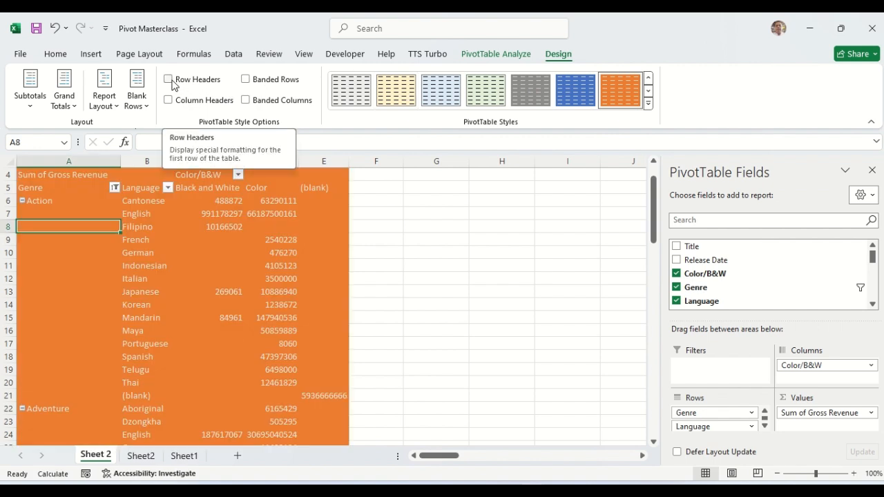
left_click(170, 80)
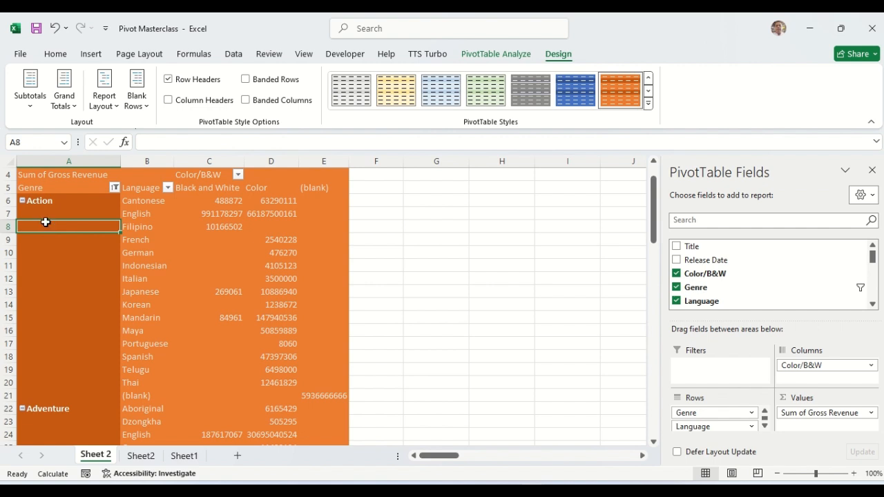
left_click(168, 79)
left_click(170, 80)
left_click(169, 100)
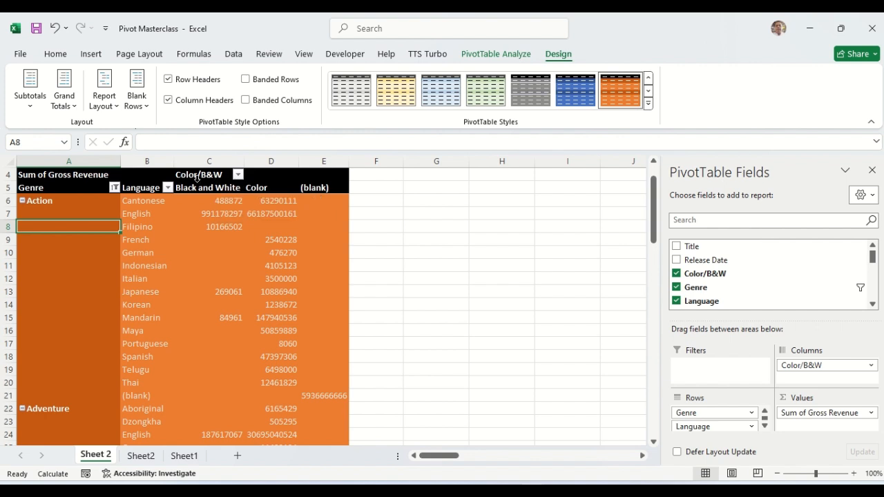
Turn on Banded Rows and Banded Columns for the PivotTable.
left_click(246, 80)
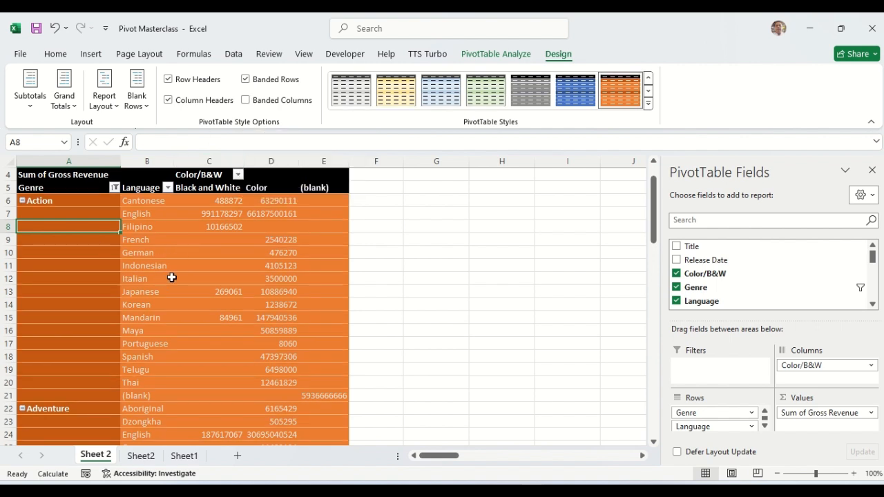
left_click(246, 101)
left_click(246, 101)
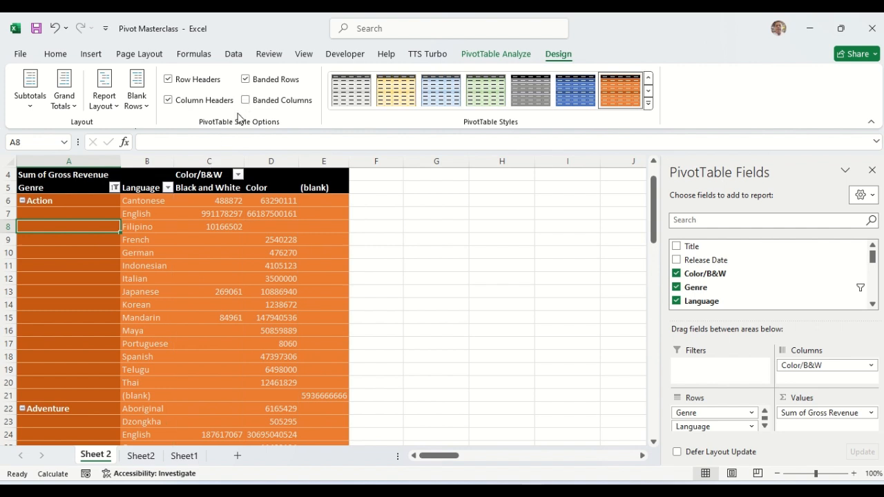
left_click(245, 100)
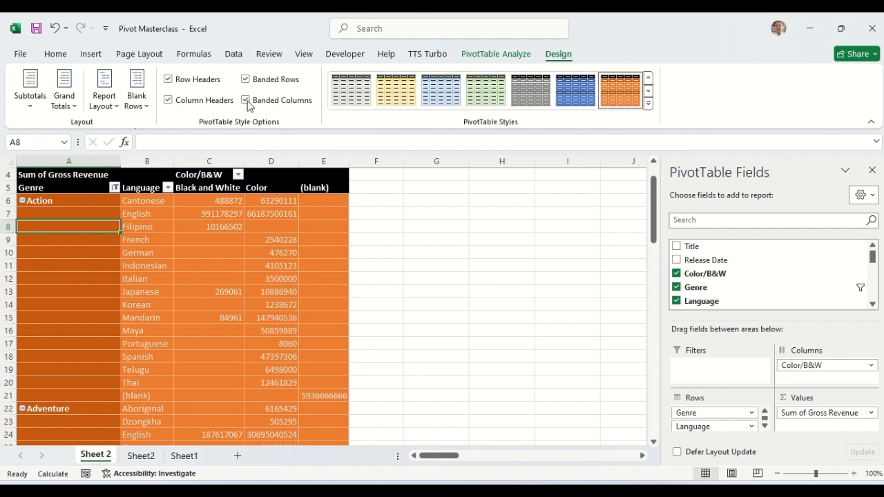
Insert a blank line after each item in the PivotTable and select the blank row above Adventure.
left_click(145, 106)
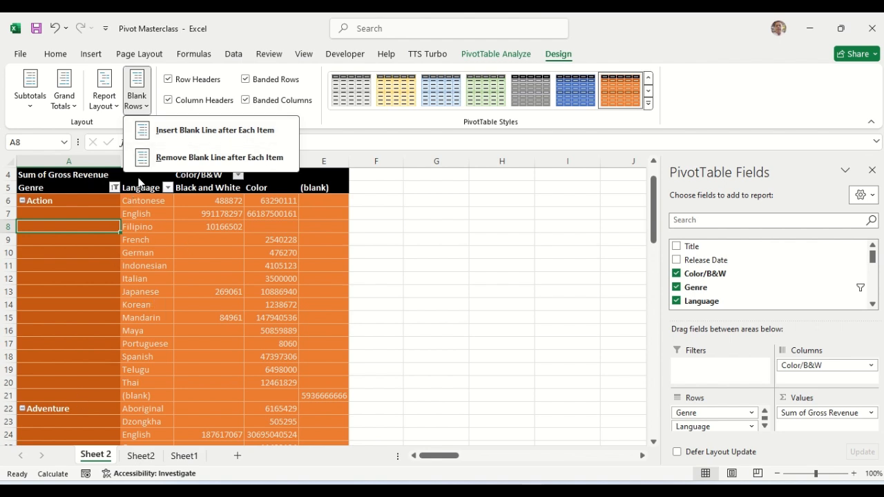
left_click(184, 131)
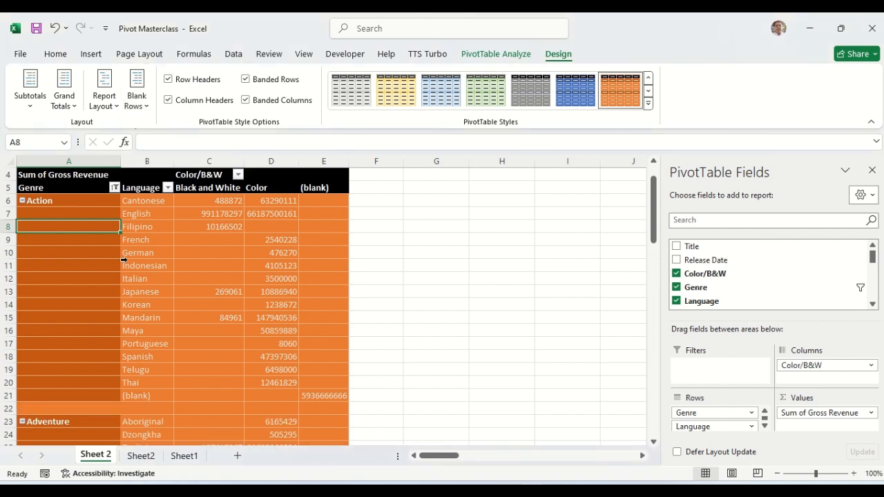
left_click(10, 408)
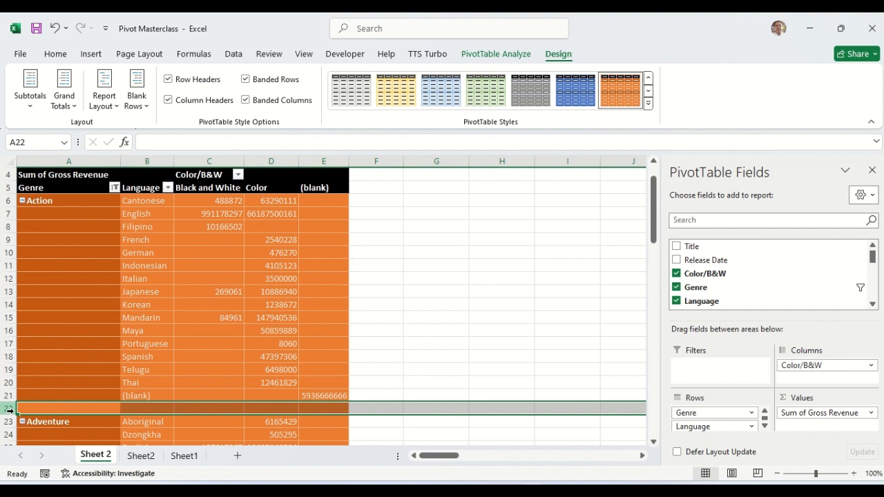
Remove the blank line after each item in the PivotTable.
left_click(147, 108)
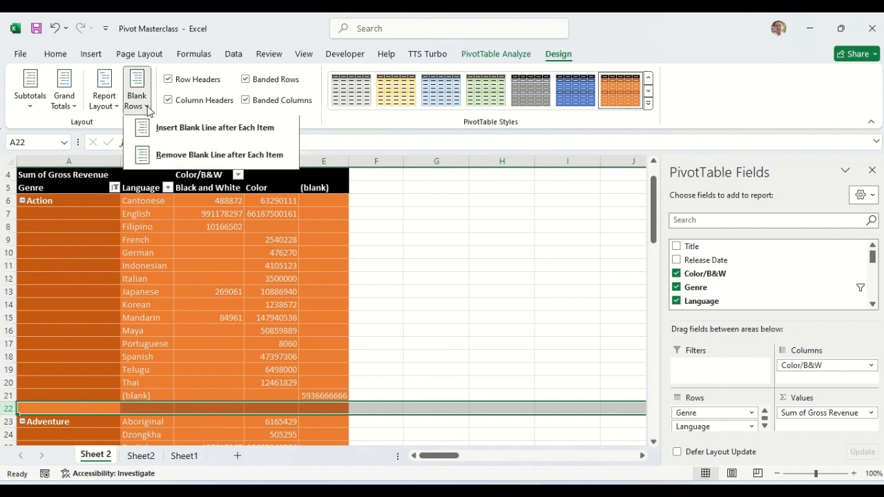
left_click(170, 159)
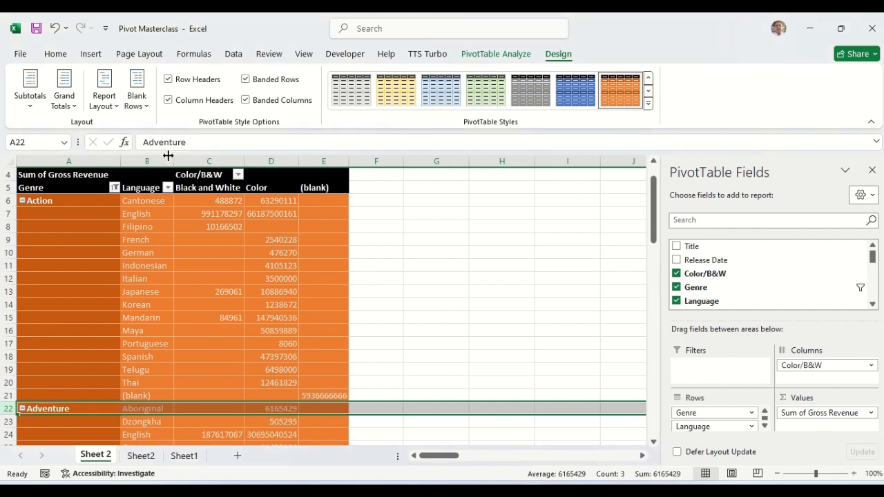
Set the PivotTable's report layout to repeat all item labels in the Genre column.
left_click(118, 107)
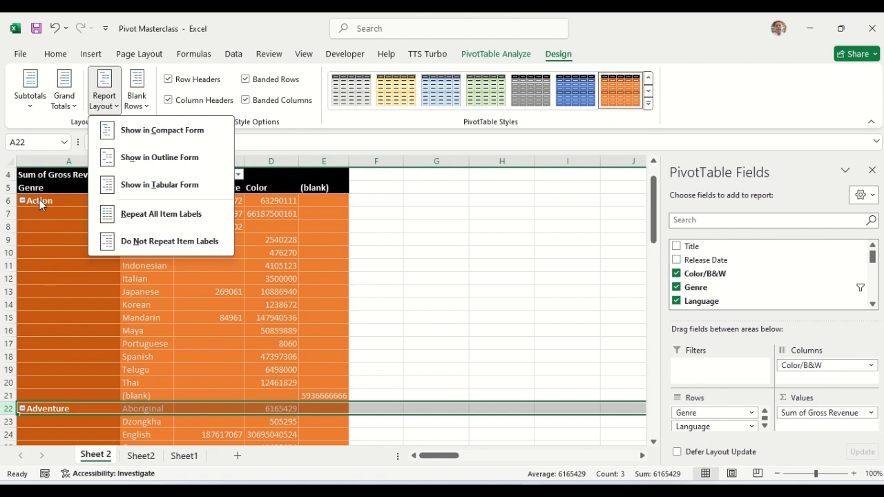
left_click(158, 214)
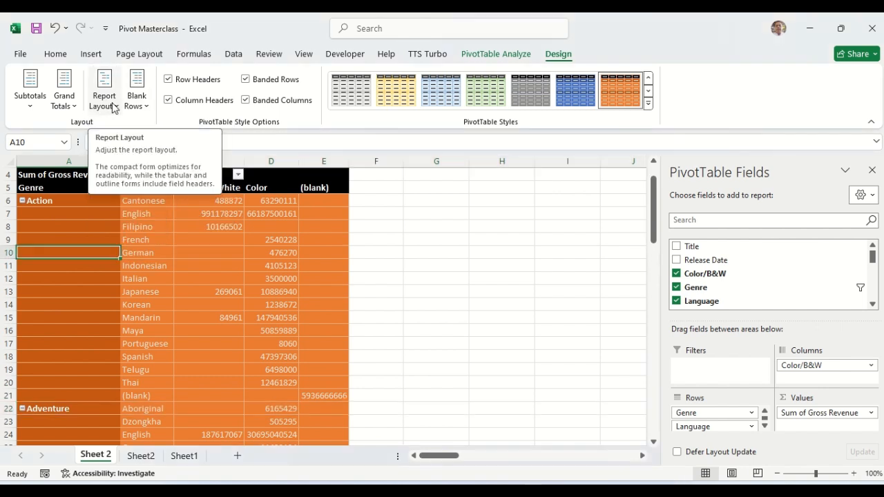
left_click(114, 107)
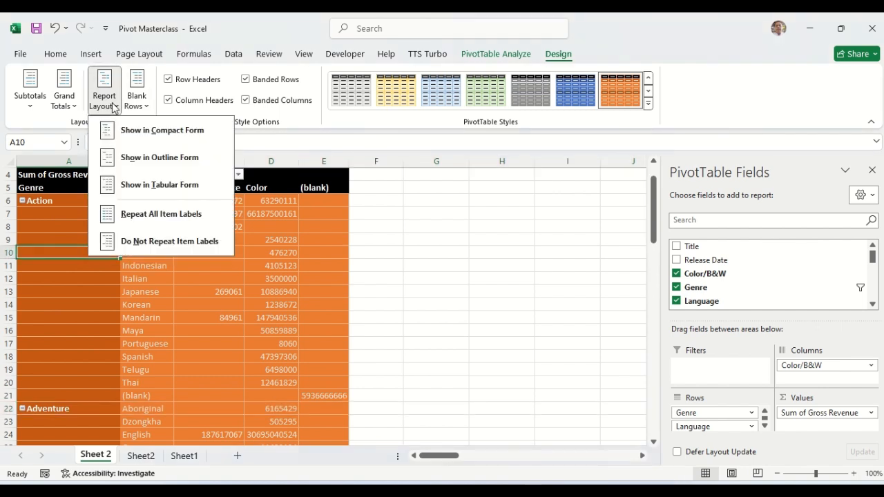
left_click(140, 219)
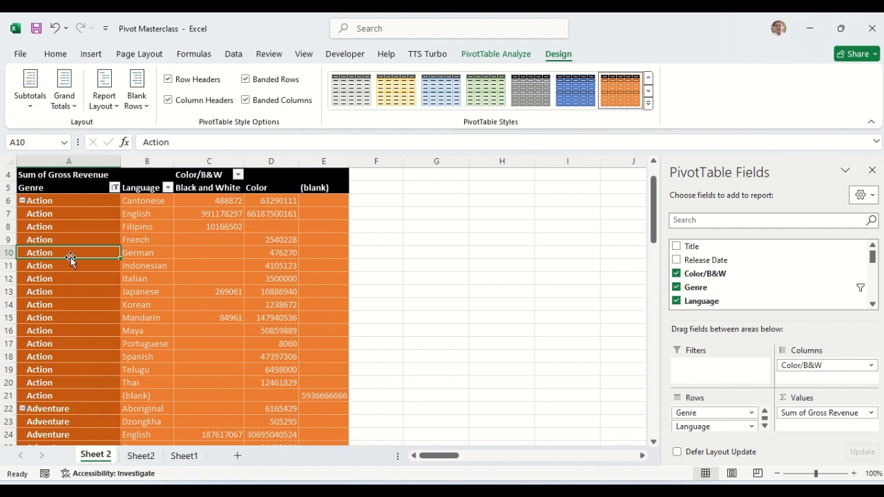
Set the PivotTable's report layout to not repeat item labels.
left_click(116, 110)
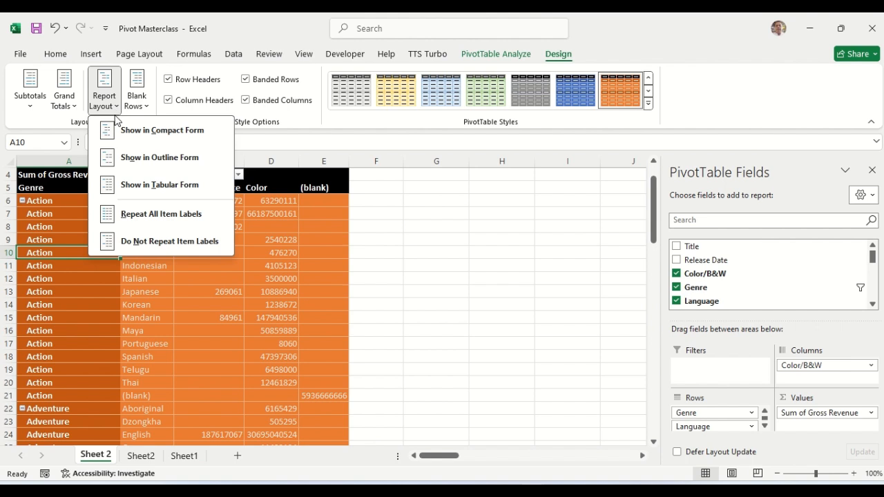
left_click(140, 246)
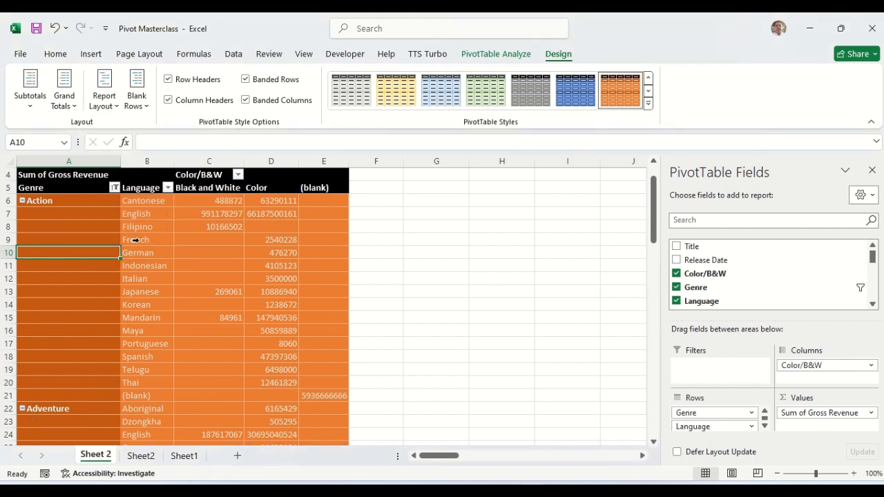
left_click(116, 107)
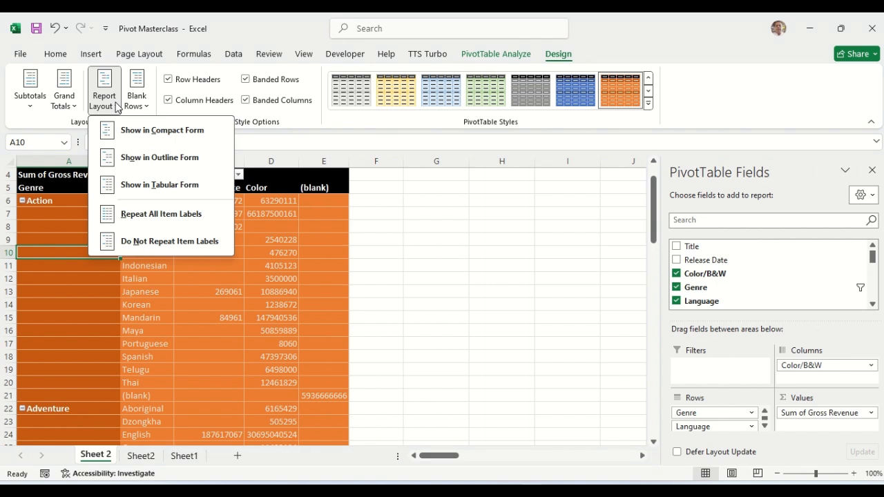
left_click(138, 242)
Turn on the PivotTable's grand totals for rows only, and switch them to columns only.
left_click(76, 110)
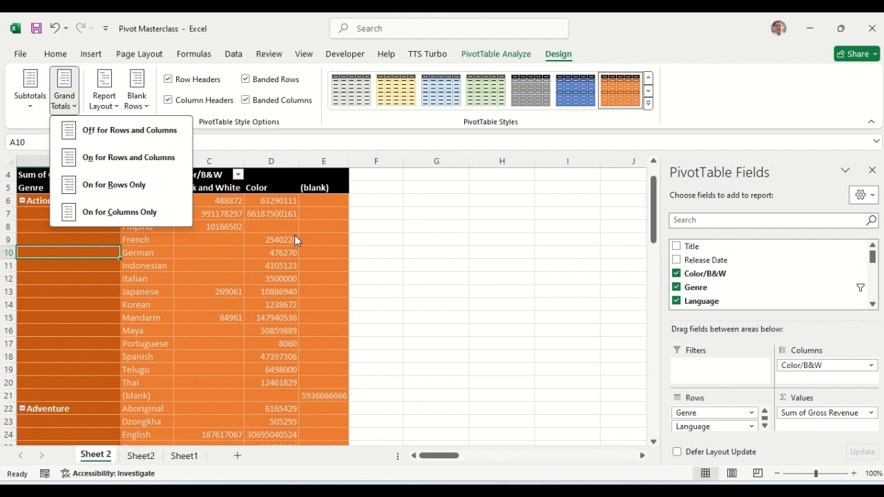
left_click(365, 204)
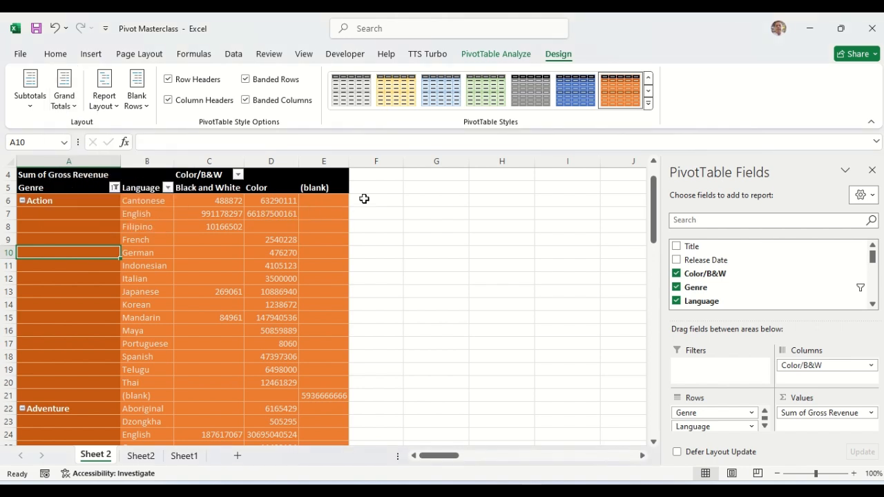
left_click(364, 199)
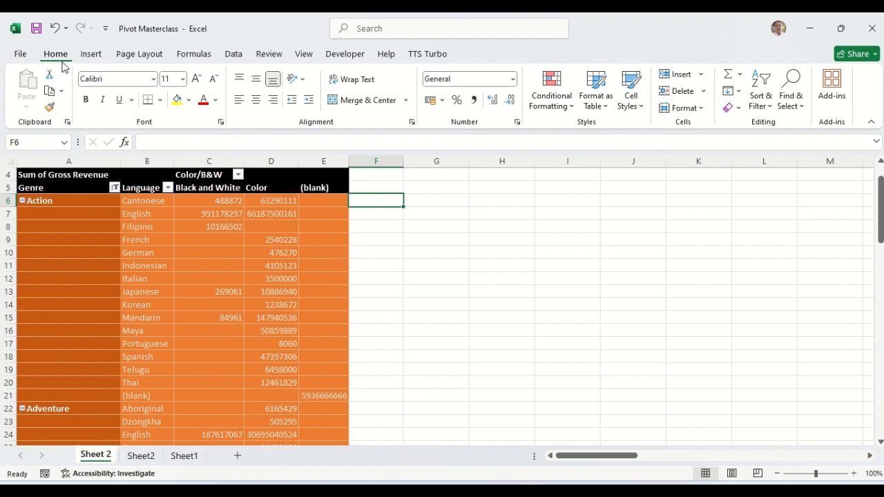
left_click(235, 262)
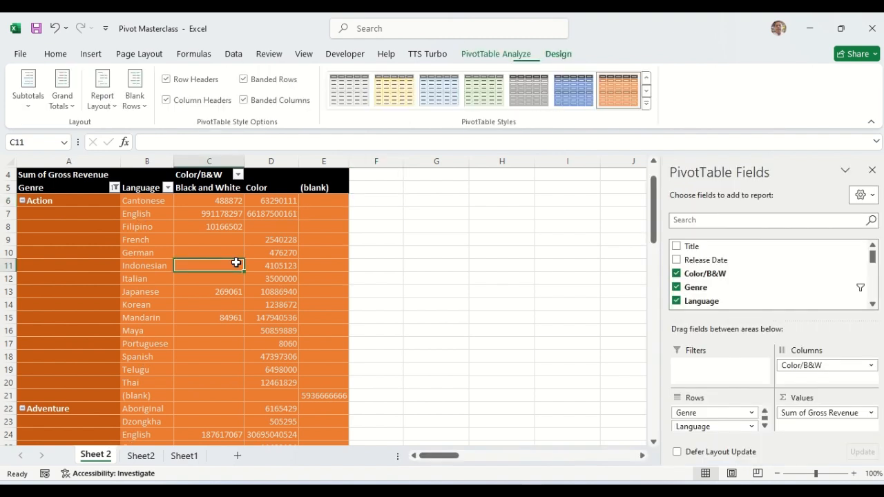
left_click(73, 109)
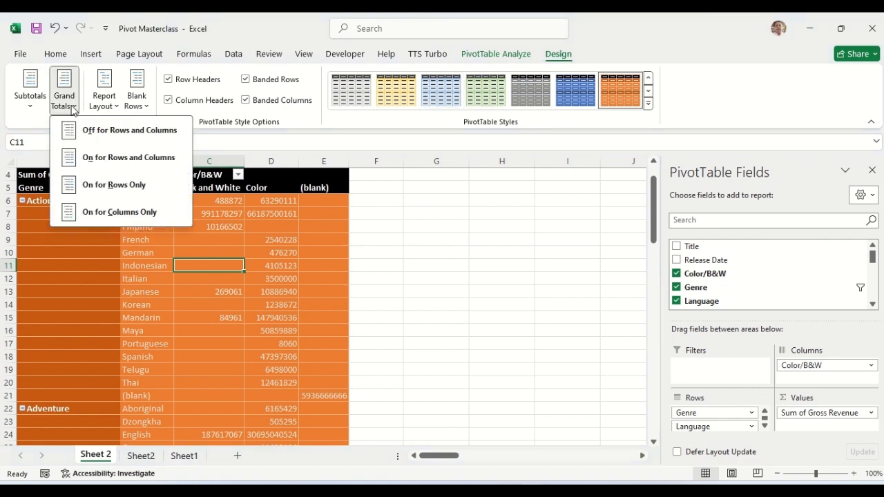
left_click(98, 183)
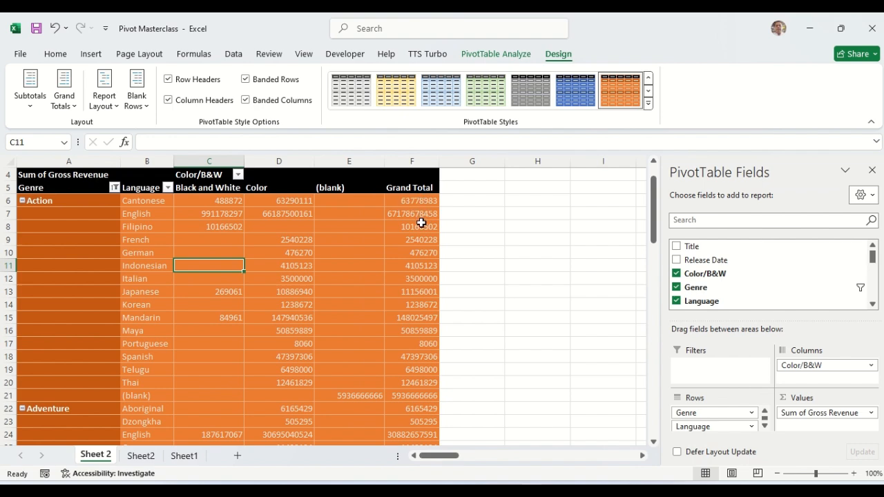
left_click(71, 108)
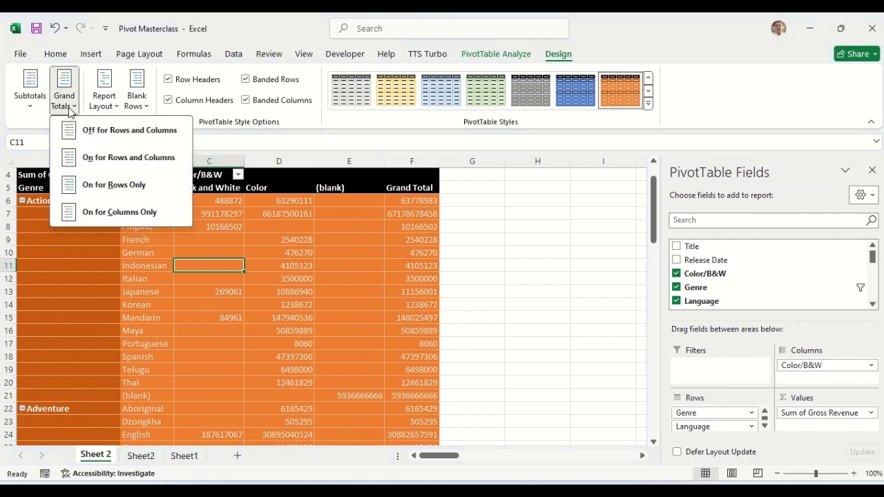
left_click(94, 216)
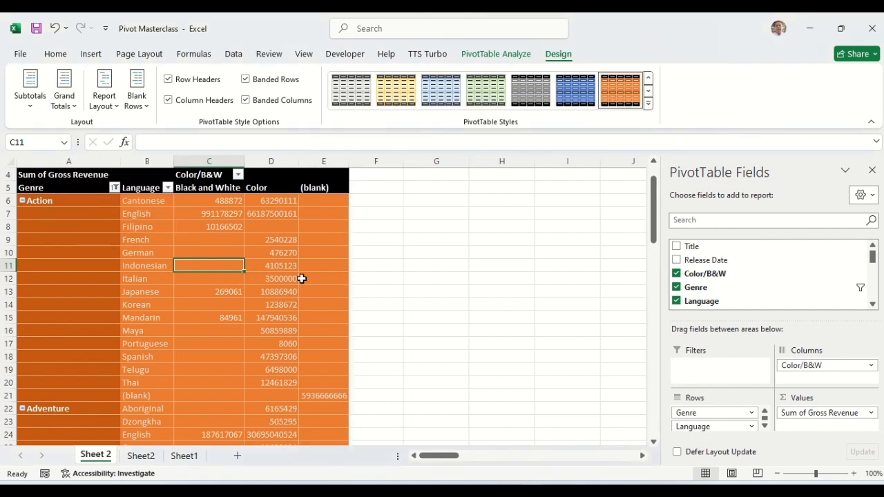
Move down to the end of the PivotTable to examine the Grand Total row.
left_click(329, 331)
key("Down")
key("Down")
key("Down")
key("Down")
key("Down")
key("Down")
key("Down")
key("Down")
key("Down")
key("Down")
key("Down")
key("Down")
key("Down")
key("Down")
key("Down")
key("Down")
key("Down")
key("Down")
key("Down")
key("Down")
key("Down")
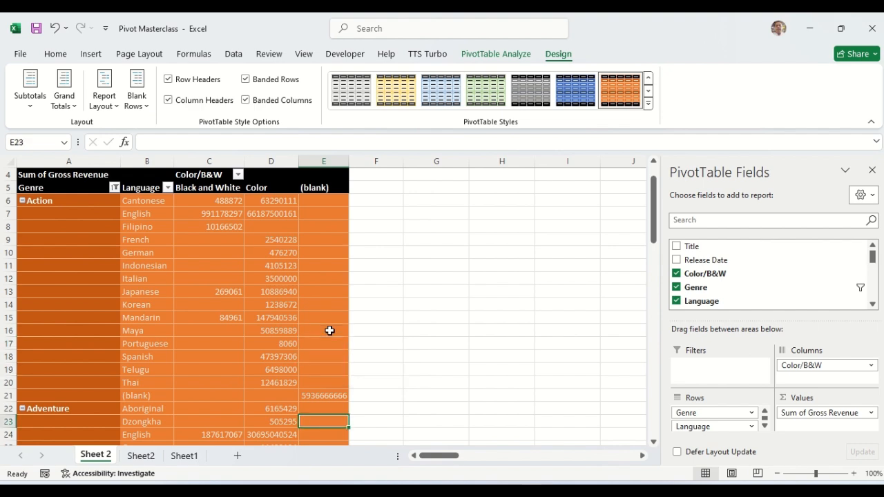
key("Down")
key("Down")
key("Down")
key("Down")
key("Down")
key("Down")
key("Down")
key("Down")
key("Down")
key("Down")
key("Down")
key("Down")
key("Down")
key("Down")
key("Down")
key("Down")
key("Down")
key("Down")
key("Down")
key("Down")
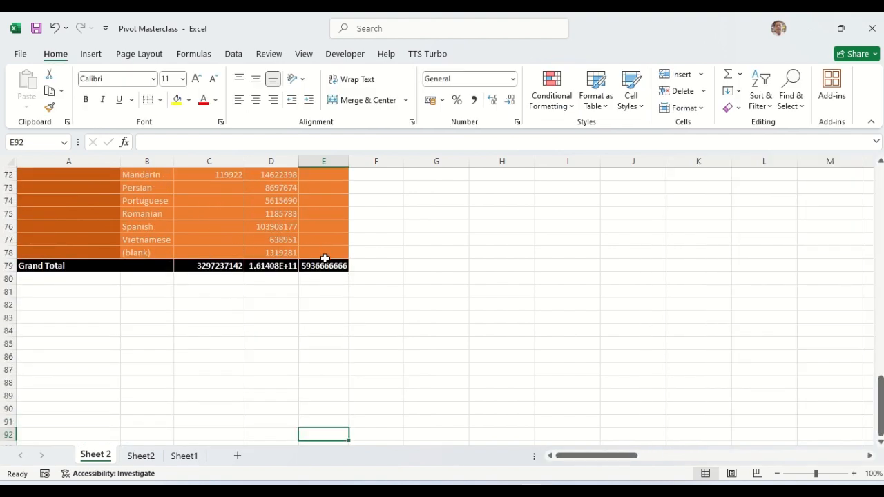
Turn on the PivotTable's grand totals for both rows and columns.
left_click(236, 217)
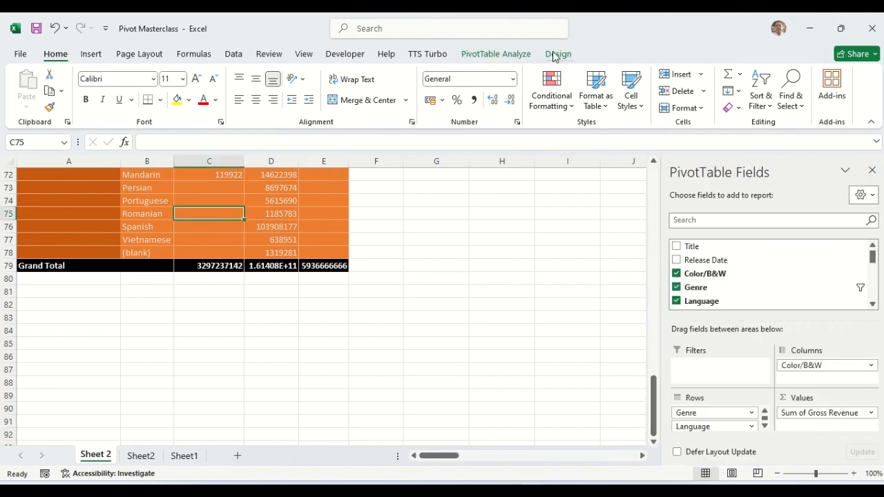
left_click(556, 56)
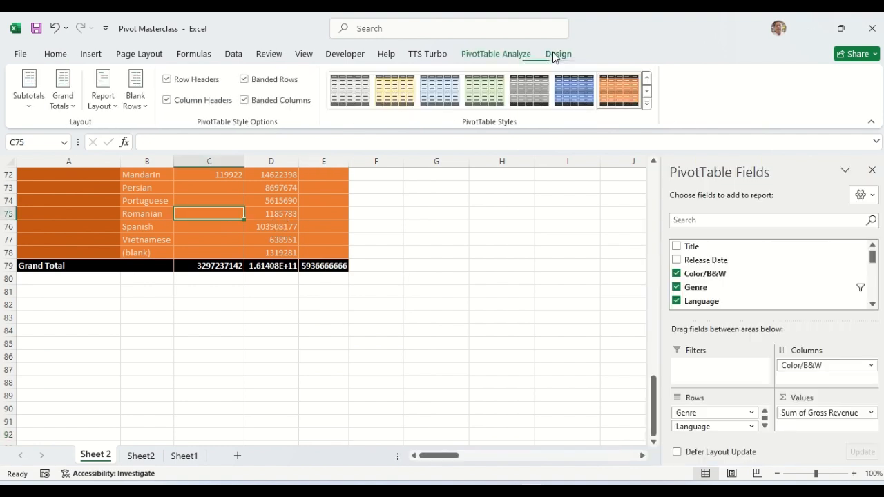
left_click(75, 108)
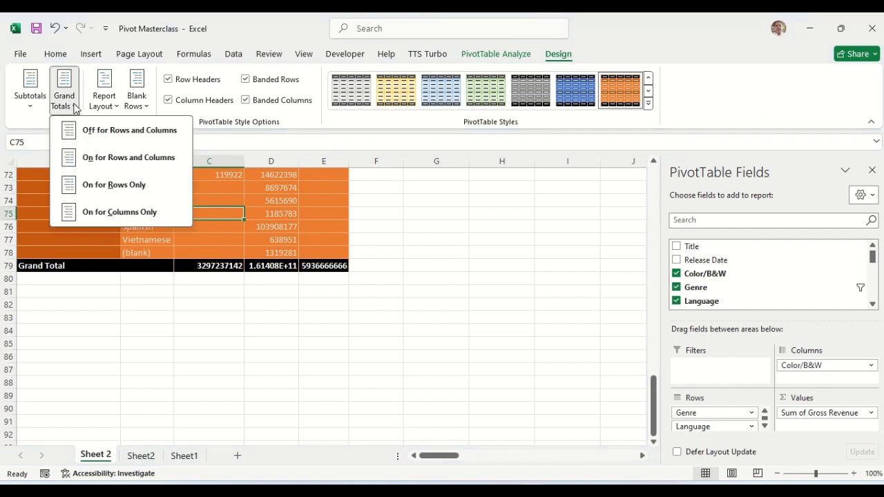
left_click(125, 162)
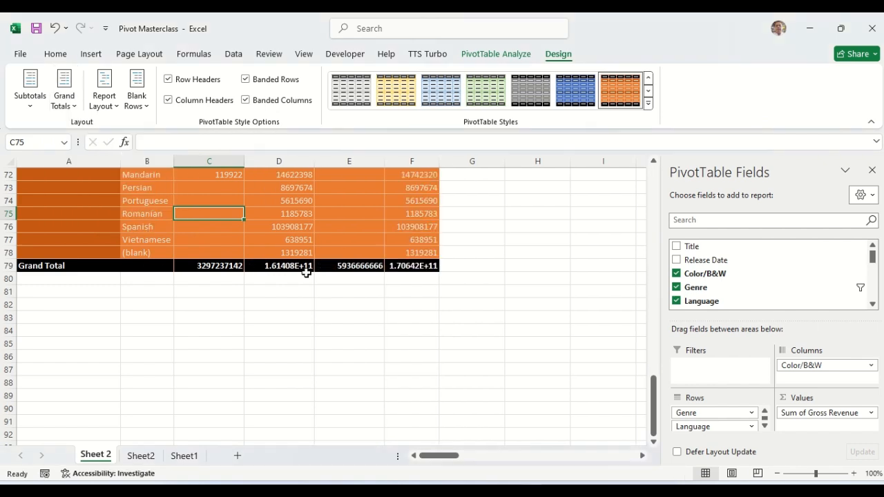
Go back up to row 1 beside the PivotTable to examine the Grand Total column.
left_click(476, 251)
key("Up")
key("Up")
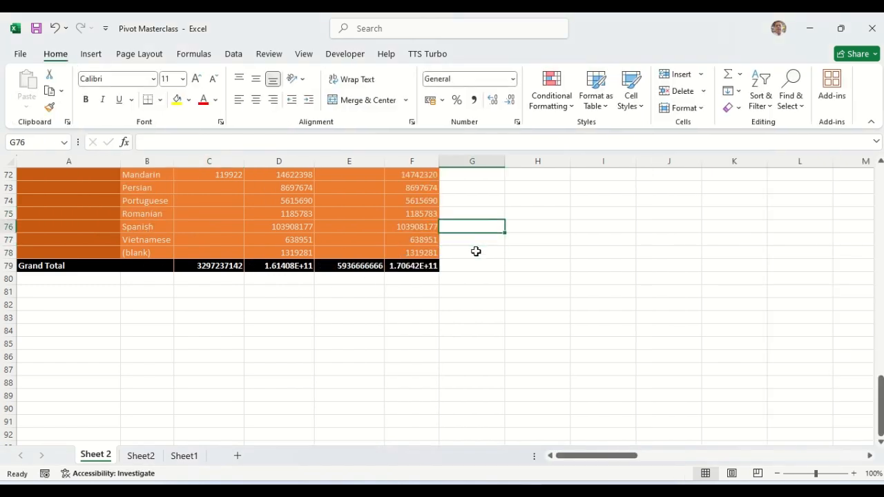
key("Up")
key("Up")
key("Up")
key("Up")
key("Up")
key("Up")
key("Up")
key("Up")
key("Up")
key("Up")
key("Up")
key("Up")
key("Up")
key("Up")
key("Up")
key("Up")
key("Up")
key("Up")
key("Up")
key("Up")
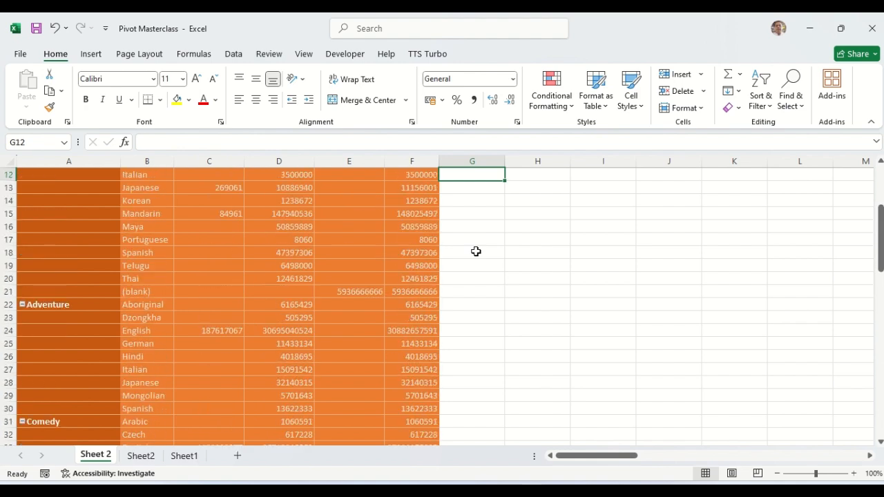
key("Up")
key("Up")
key("Up")
key("Up")
key("Up")
key("Up")
key("Up")
key("Up")
key("Up")
key("Up")
key("Up")
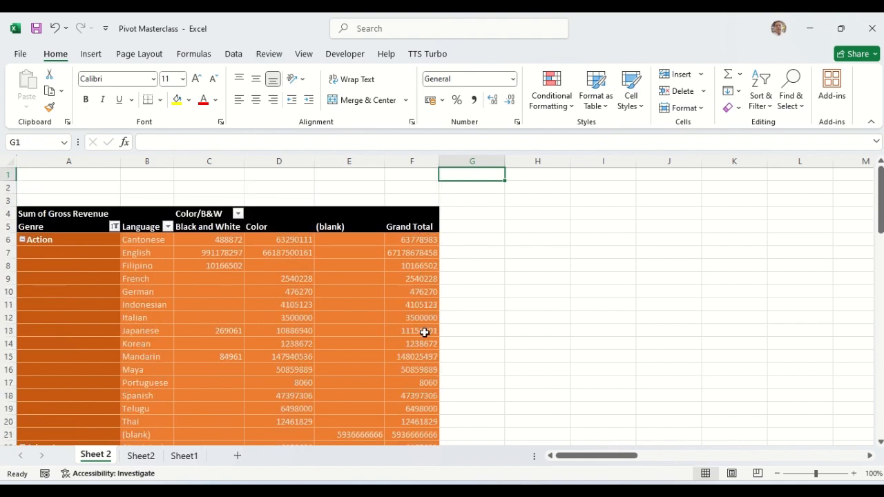
Follow the Grand Total column down past the PivotTable's last row to examine where it meets the Grand Total row.
left_click(494, 393)
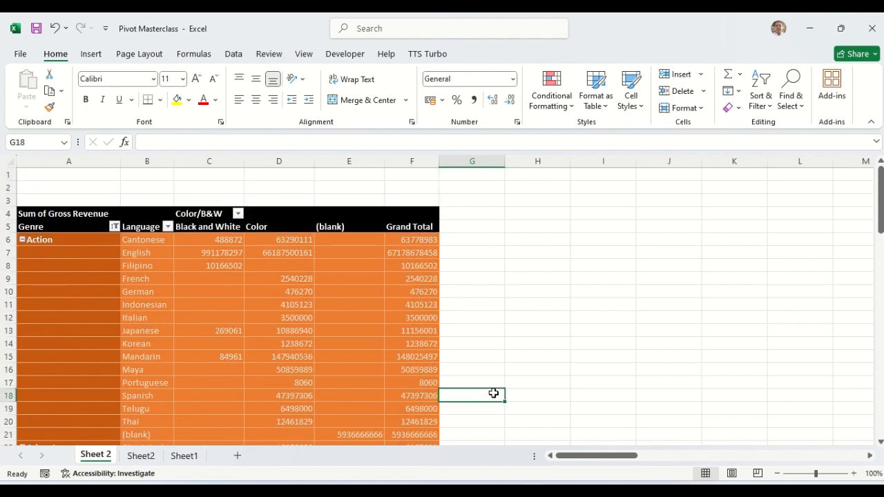
key("Down")
key("Down")
key("Down")
key("Down")
key("Down")
key("Down")
key("Down")
key("Down")
key("Down")
key("Down")
key("Down")
key("Down")
key("Down")
key("Down")
key("Down")
key("Down")
key("Down")
key("Down")
key("Down")
key("Down")
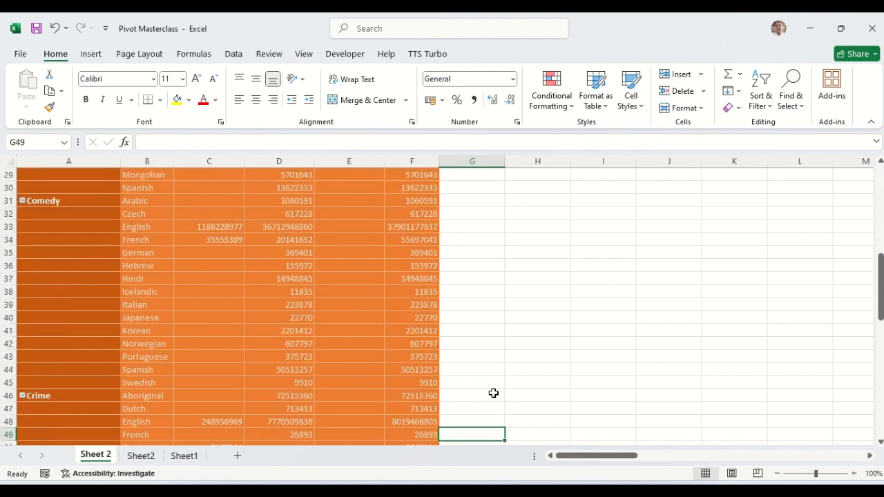
key("Down")
key("Down")
key("Down")
key("Down")
key("Down")
key("Down")
key("Down")
key("Down")
key("Down")
key("Down")
key("Down")
key("Down")
key("Down")
key("Down")
key("Down")
key("Down")
key("Down")
key("Down")
key("Down")
key("Down")
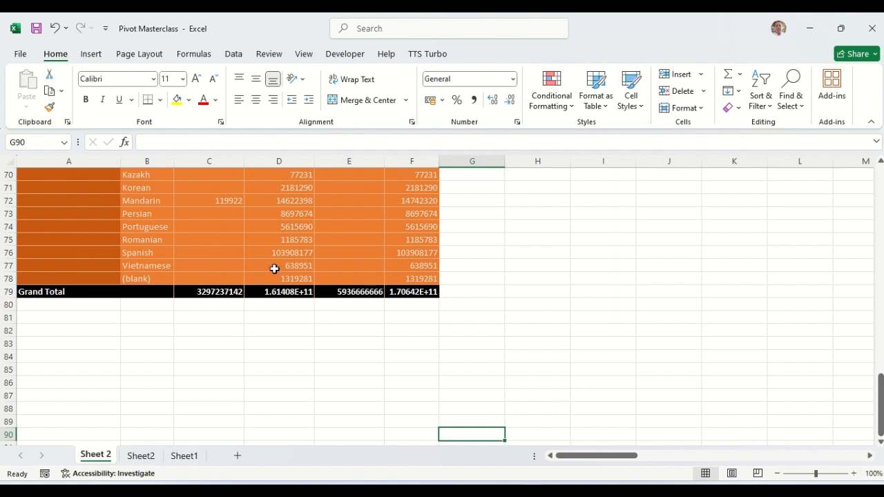
Turn off the PivotTable's grand totals for rows and columns.
left_click(323, 243)
left_click(561, 56)
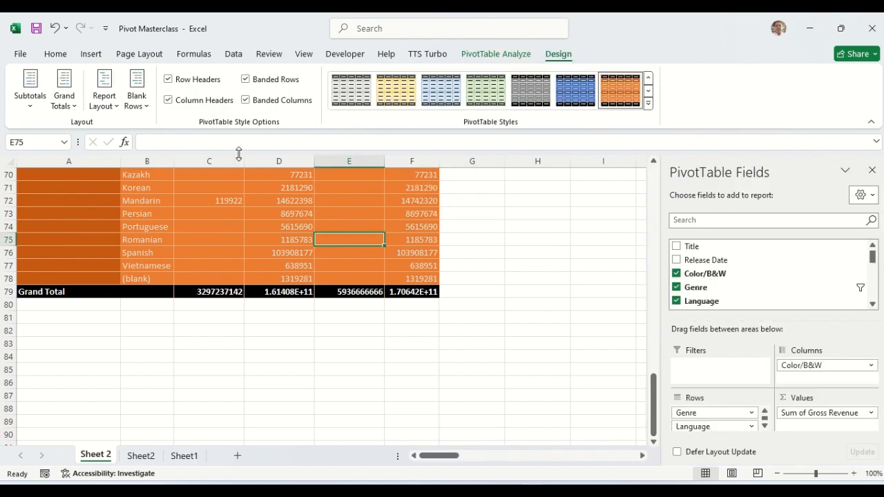
left_click(69, 102)
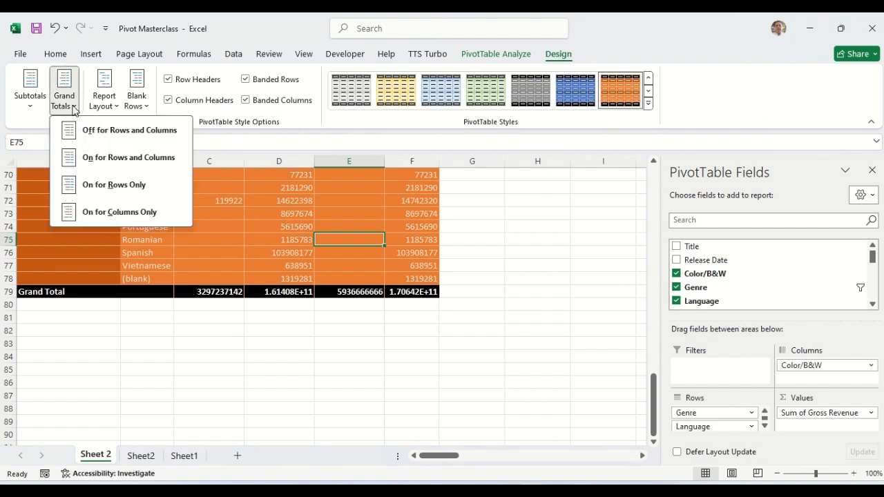
left_click(113, 134)
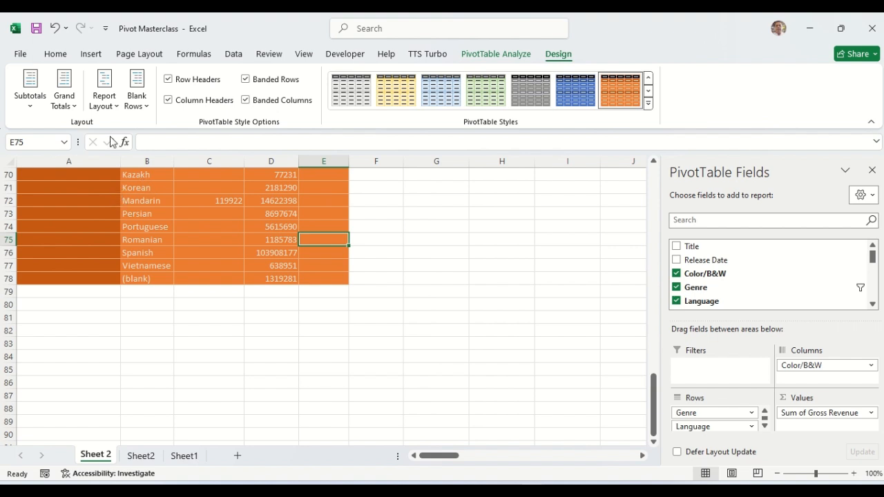
Turn the grand totals for rows and columns back on and select cell A71 in the PivotTable.
left_click(76, 109)
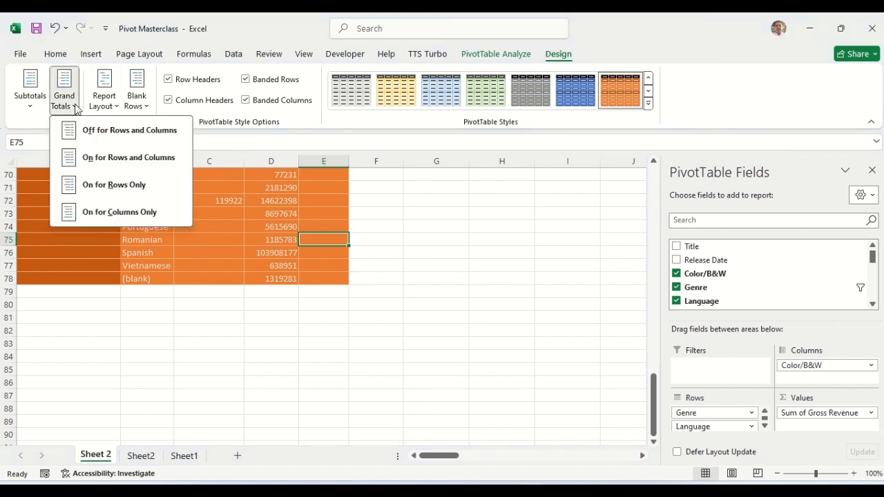
left_click(100, 162)
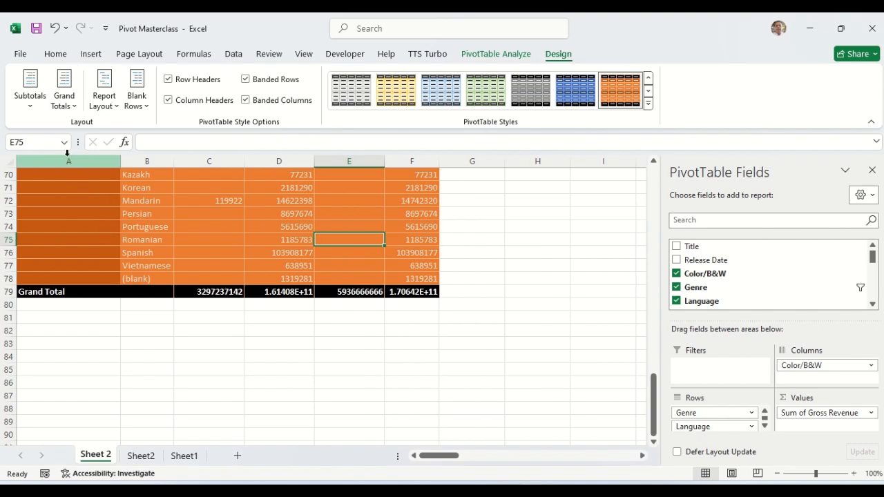
left_click(99, 196)
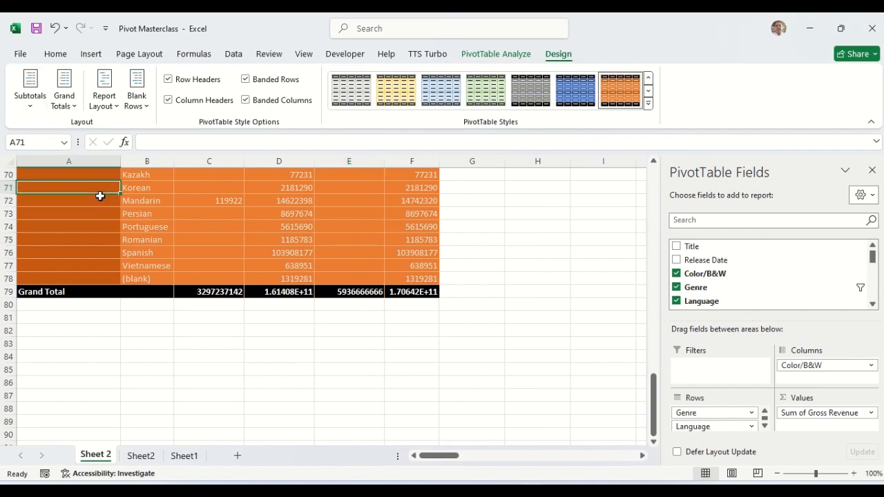
Go back up from the PivotTable's last rows to cell A1 to view the start of the report.
key("ctrl+Up")
key("Up")
key("Up")
key("Up")
key("Up")
key("Up")
key("Up")
key("Up")
key("Up")
key("Up")
key("Up")
key("Up")
key("Up")
key("Up")
key("Up")
key("Up")
key("Up")
key("Up")
key("Up")
key("Up")
key("Up")
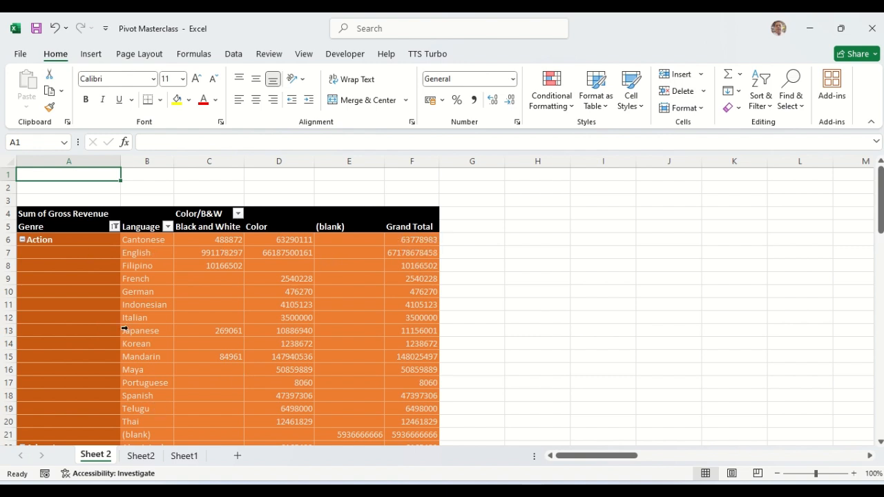
Show all of the PivotTable's subtotals at the bottom of each group.
left_click(246, 318)
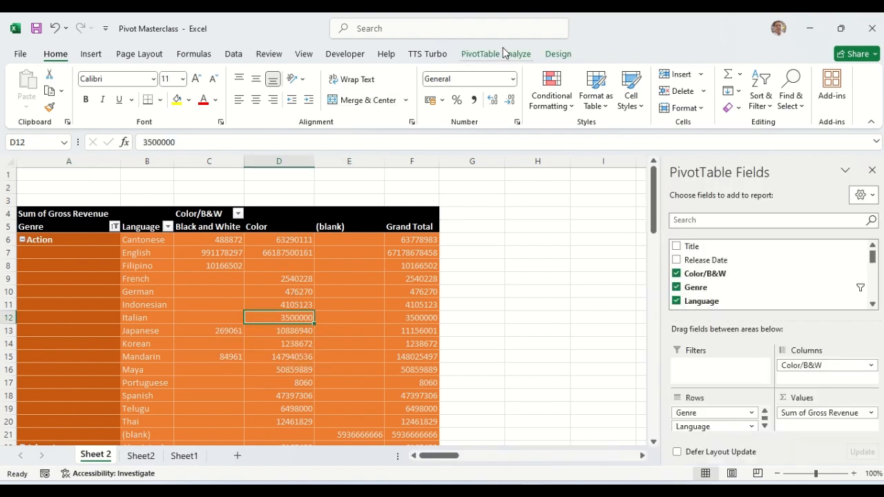
left_click(559, 54)
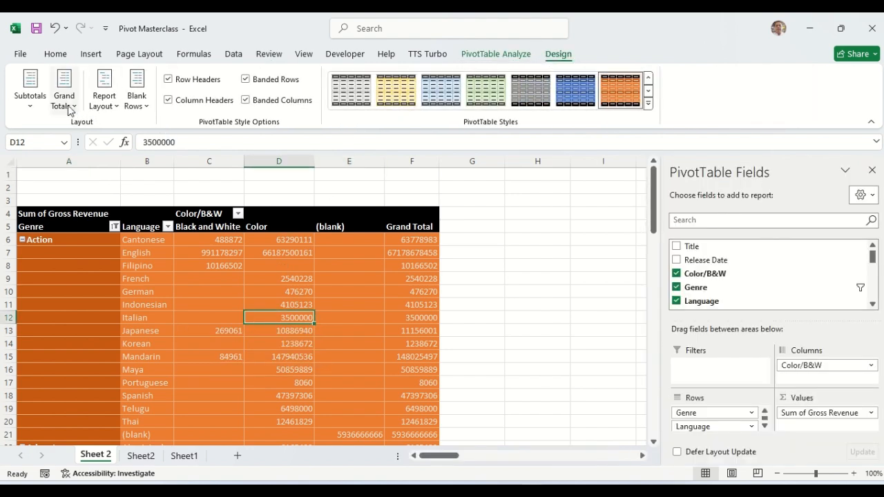
left_click(31, 96)
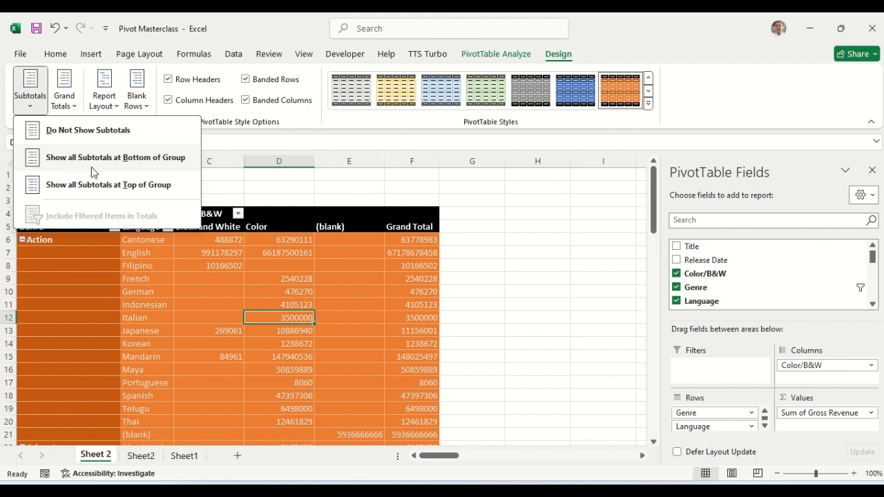
left_click(148, 158)
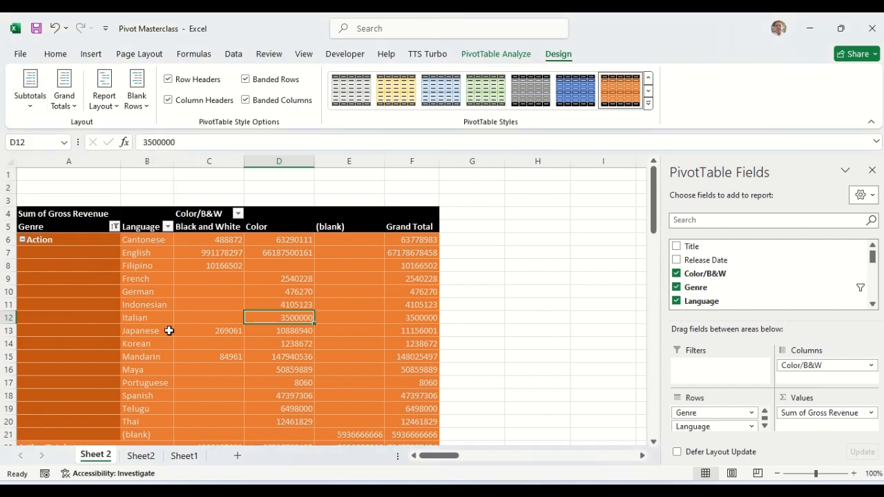
Move down the Language column to the end of the Action group and select the whole Action Total row to examine its subtotals.
left_click(164, 410)
key("Down")
key("Down")
key("Down")
key("Down")
key("Down")
key("Down")
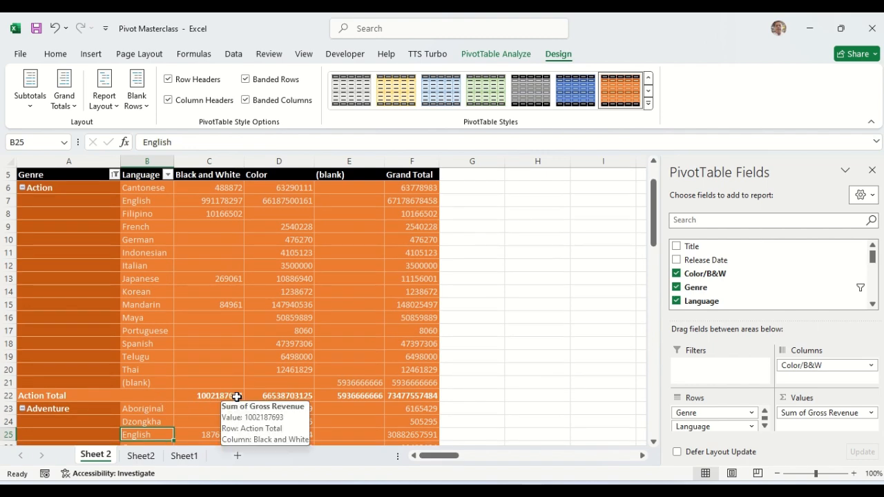
mouse_move(314, 397)
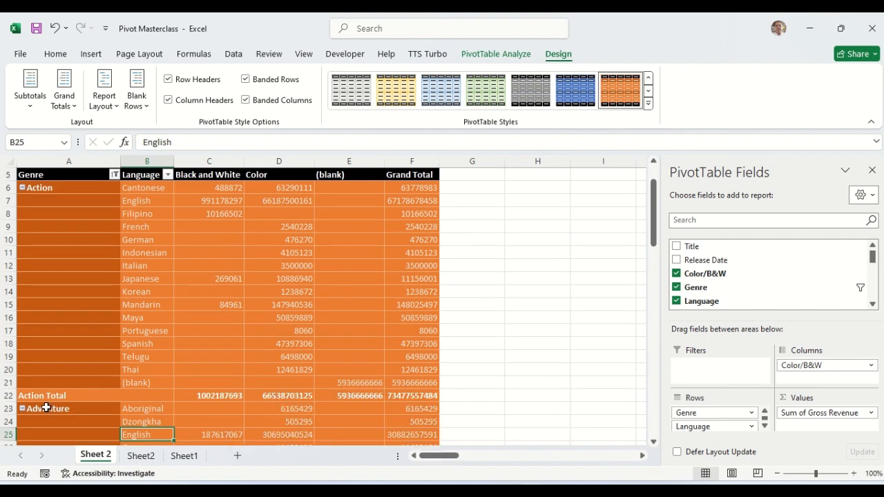
left_click(6, 395)
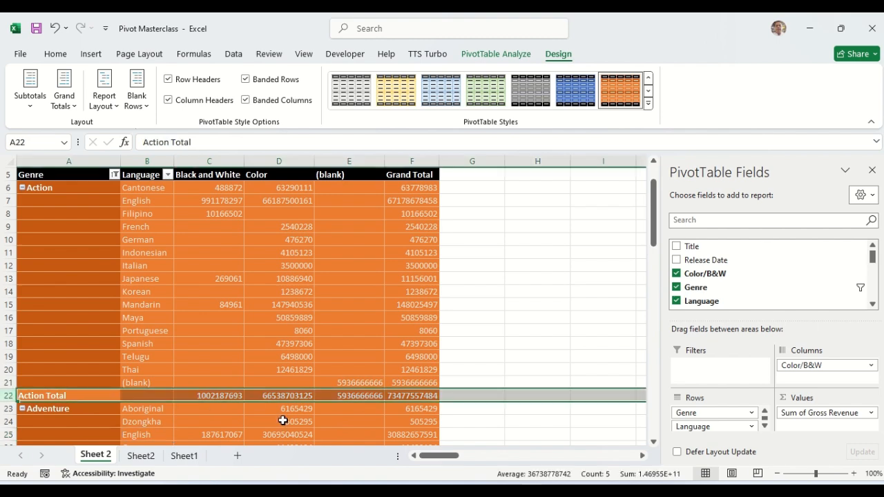
Examine the Adventure Total row between the Adventure and Comedy groups, and return to cell C1 above the PivotTable.
mouse_move(256, 397)
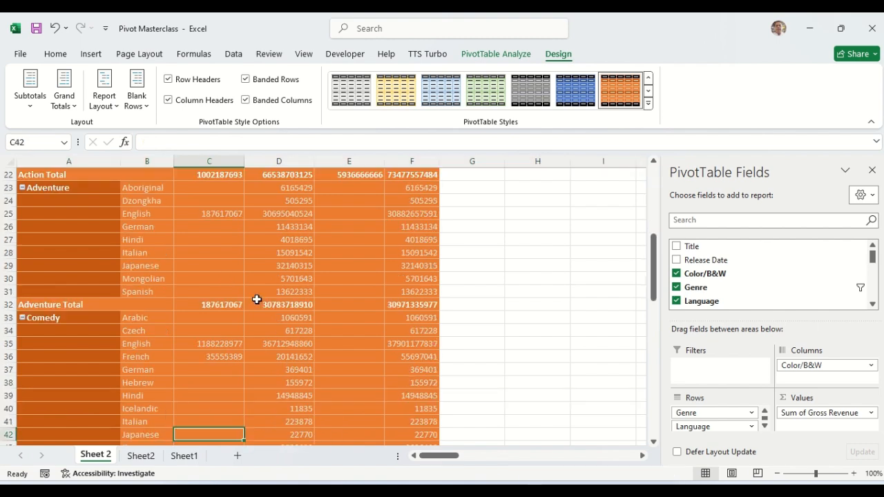
key("Down")
key("Up")
key("Up")
key("Up")
key("Up")
key("Up")
key("Up")
key("Up")
key("Up")
key("Up")
key("Up")
key("Up")
key("Up")
key("Up")
key("Up")
key("Up")
key("Up")
key("Up")
key("Up")
key("Up")
key("Up")
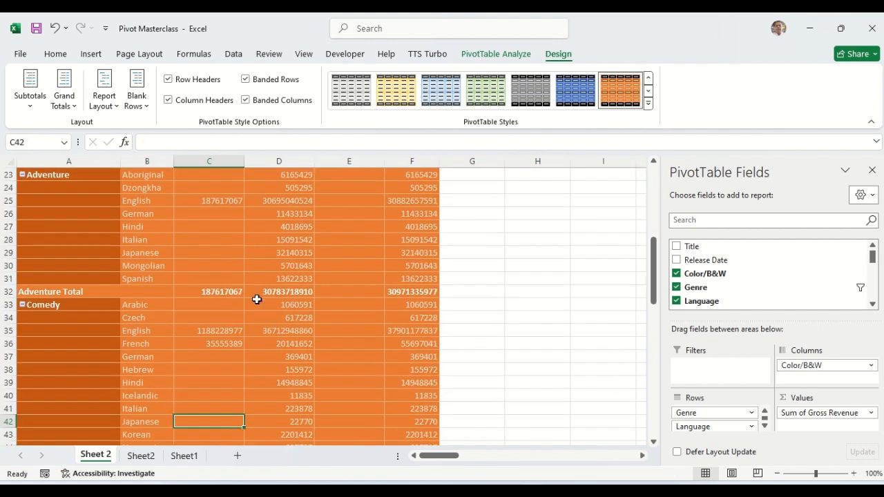
key("Up")
key("Up")
key("Up")
key("Up")
key("Up")
key("Up")
key("Up")
key("Up")
key("Up")
key("Up")
key("Up")
key("Up")
key("Up")
key("Up")
key("Up")
key("Up")
key("Up")
key("Up")
key("Up")
key("Up")
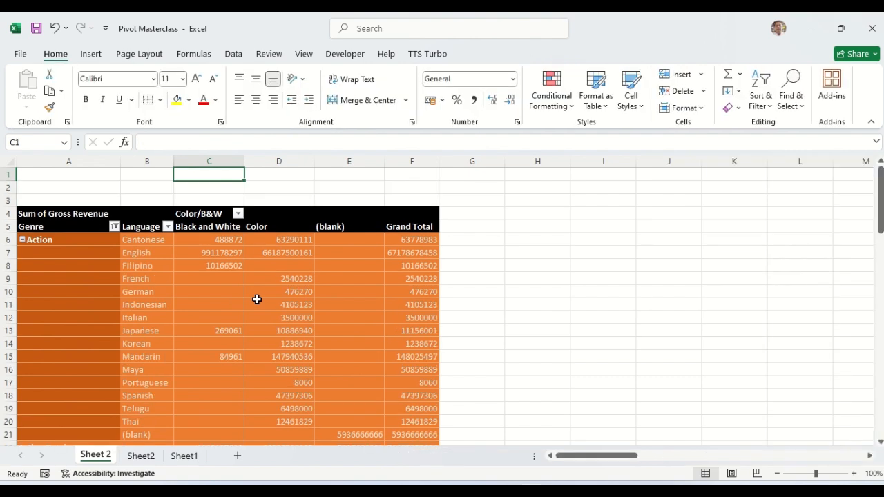